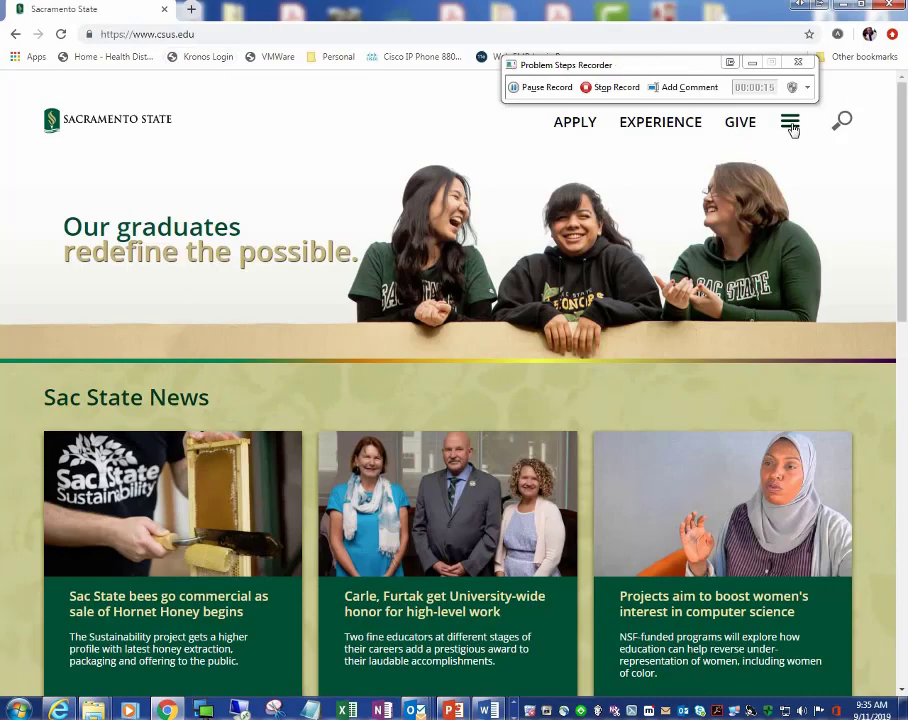
# Open the EDTE283 course in Canvas by way of the My Sac State portal.
pyautogui.click(790, 122)
pyautogui.click(774, 176)
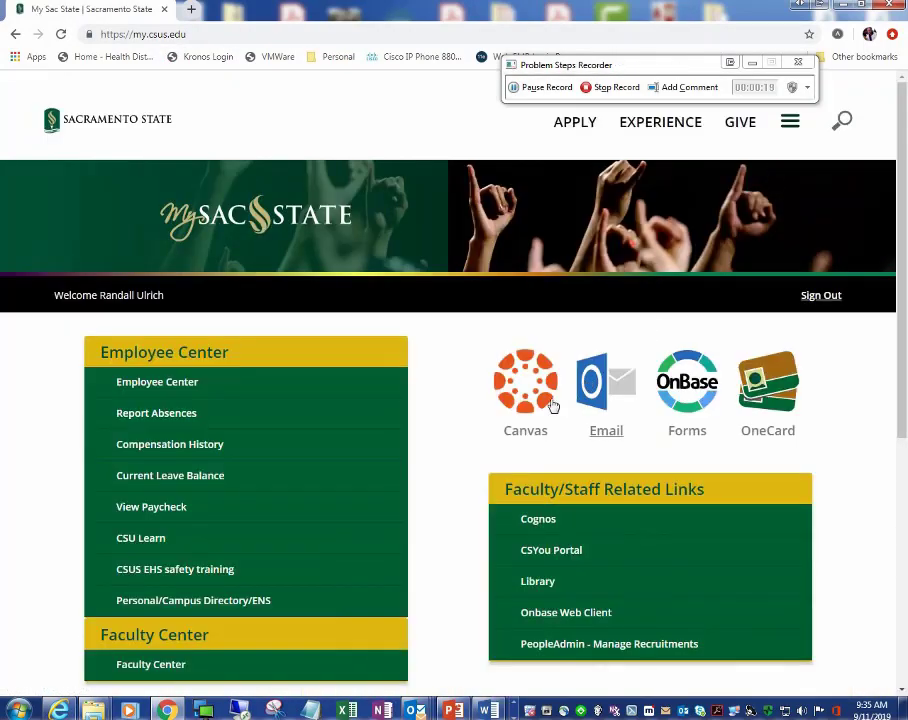
pyautogui.click(532, 408)
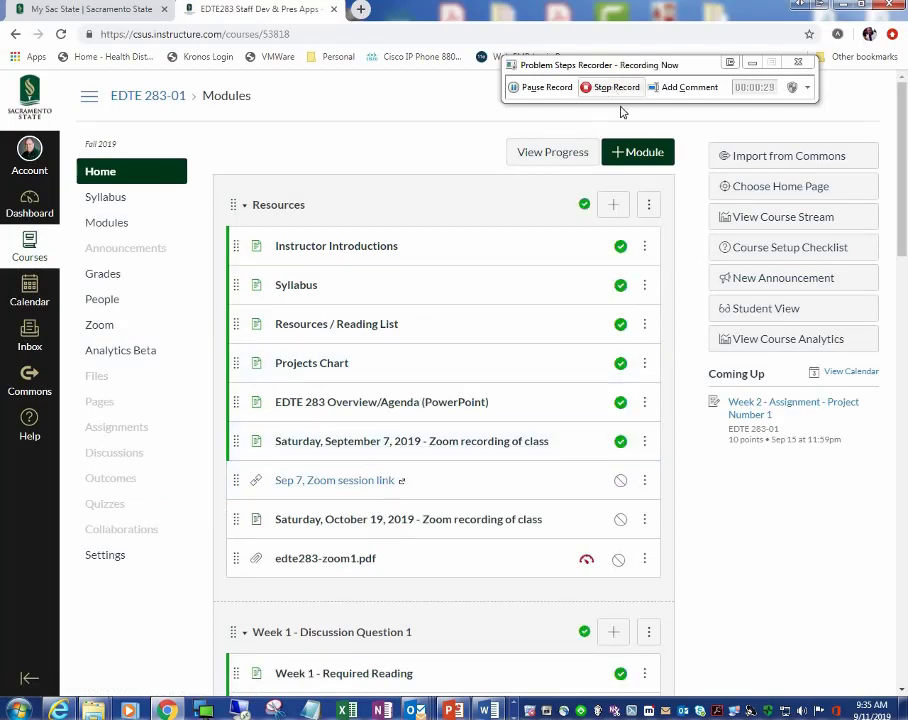
# Stop the problem steps recording and save it on the Desktop as CSUS test.zip, replacing the existing file.
pyautogui.click(605, 89)
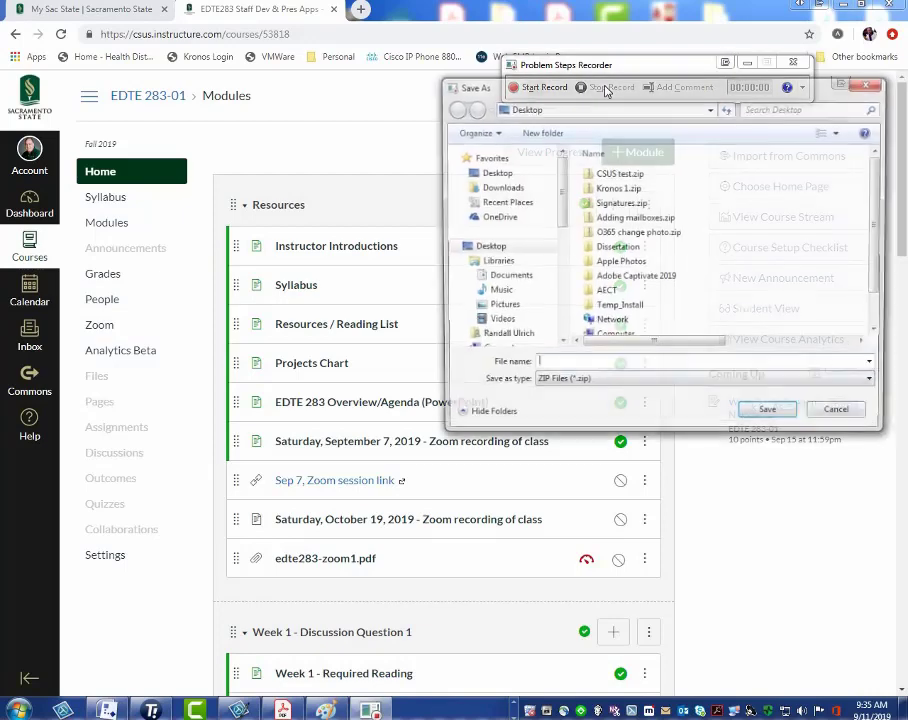
pyautogui.click(494, 174)
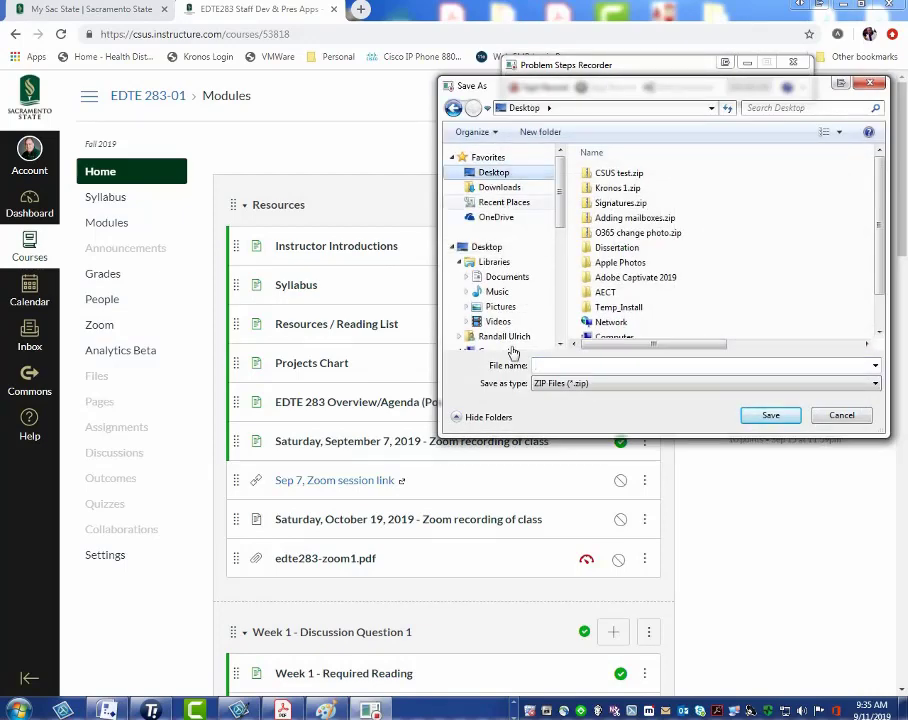
pyautogui.click(547, 366)
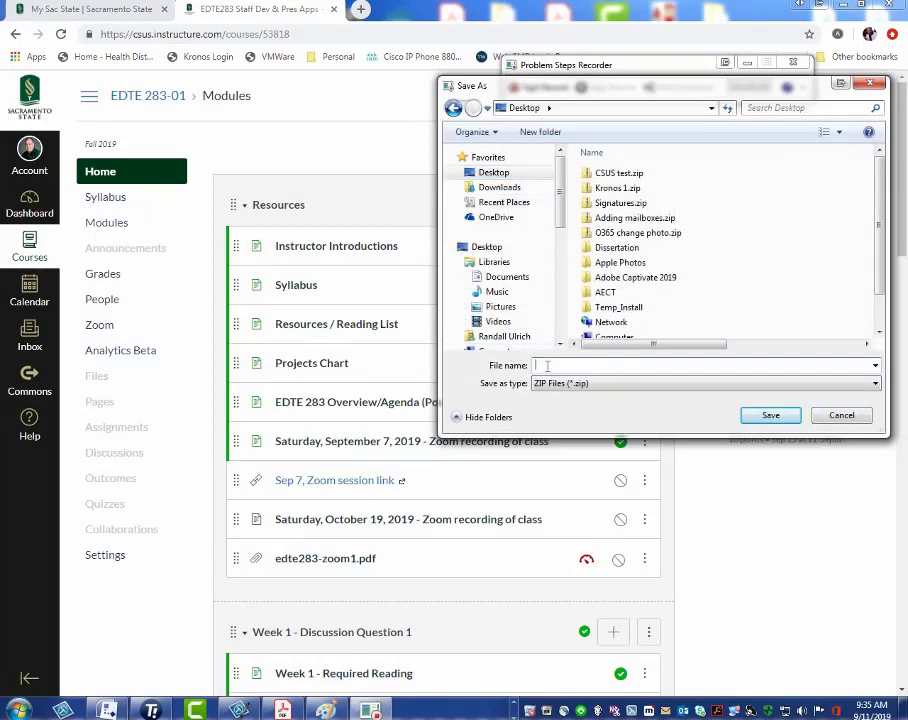
pyautogui.write('CSUS')
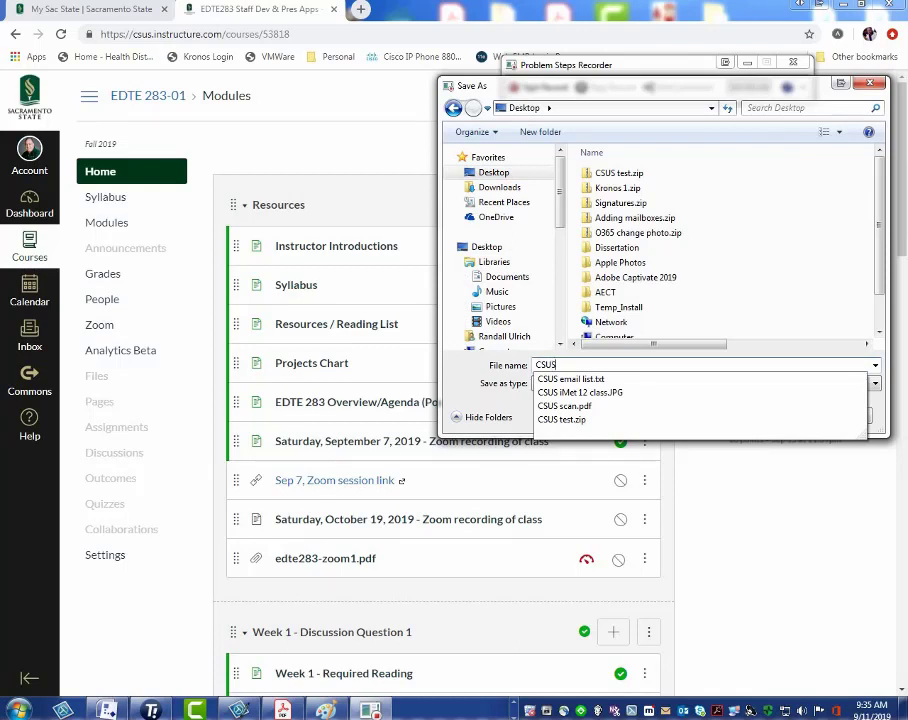
pyautogui.write(' tes')
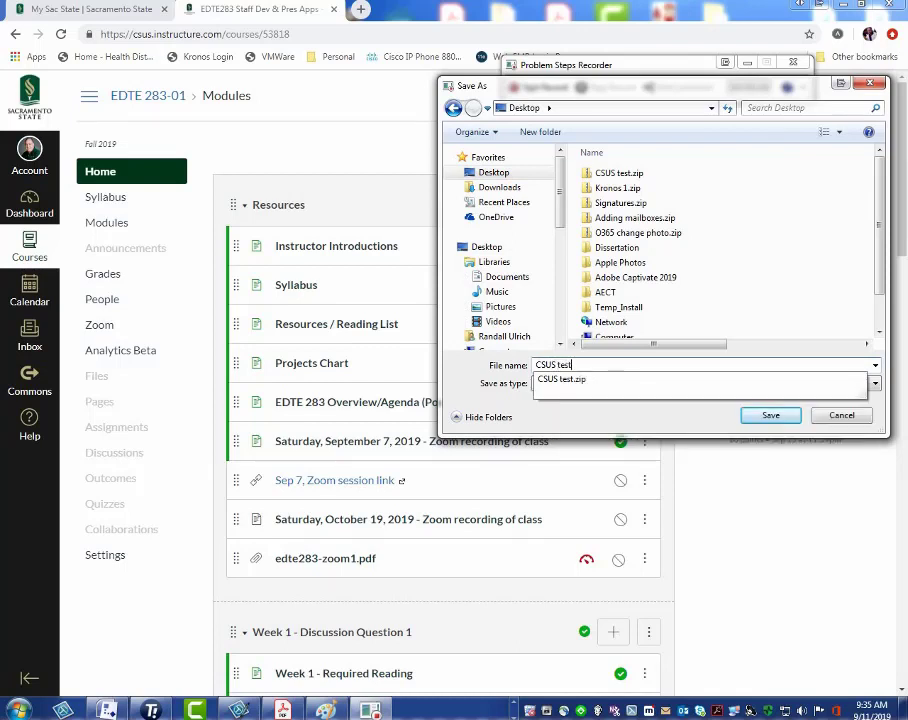
pyautogui.write('t')
pyautogui.click(567, 381)
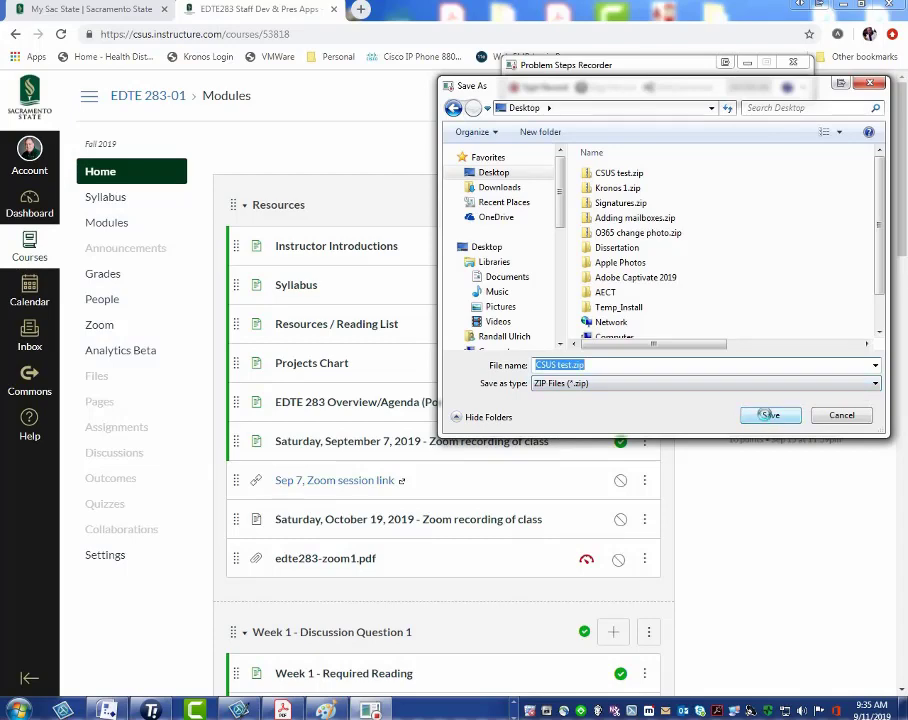
pyautogui.click(766, 414)
pyautogui.click(488, 355)
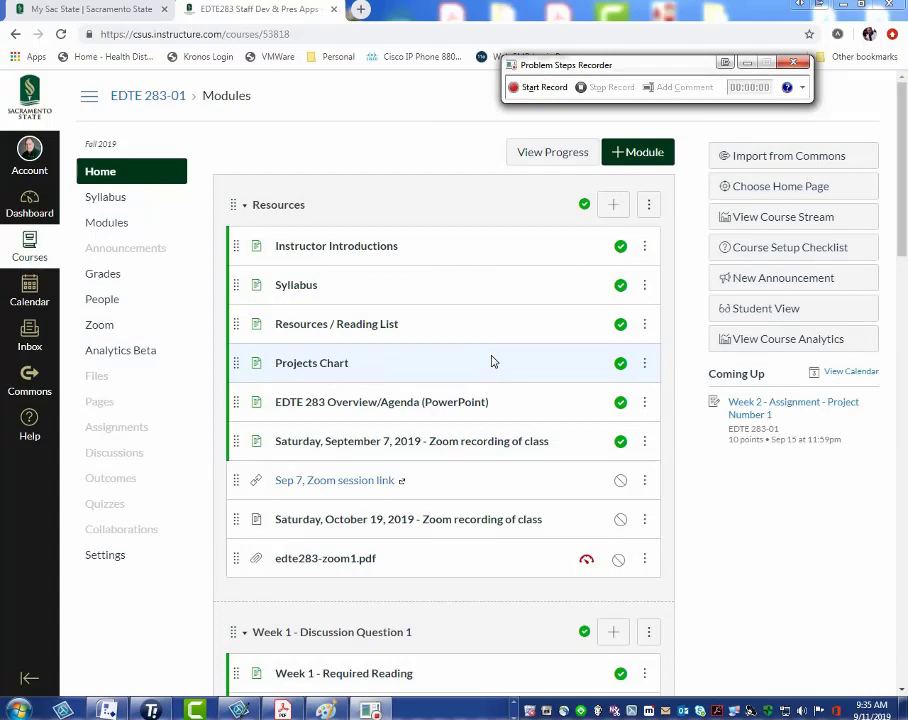
# Switch to Windows Explorer and open Problem_20190911_0935.mht from CSUS test.zip in the Desktop folder.
pyautogui.click(843, 9)
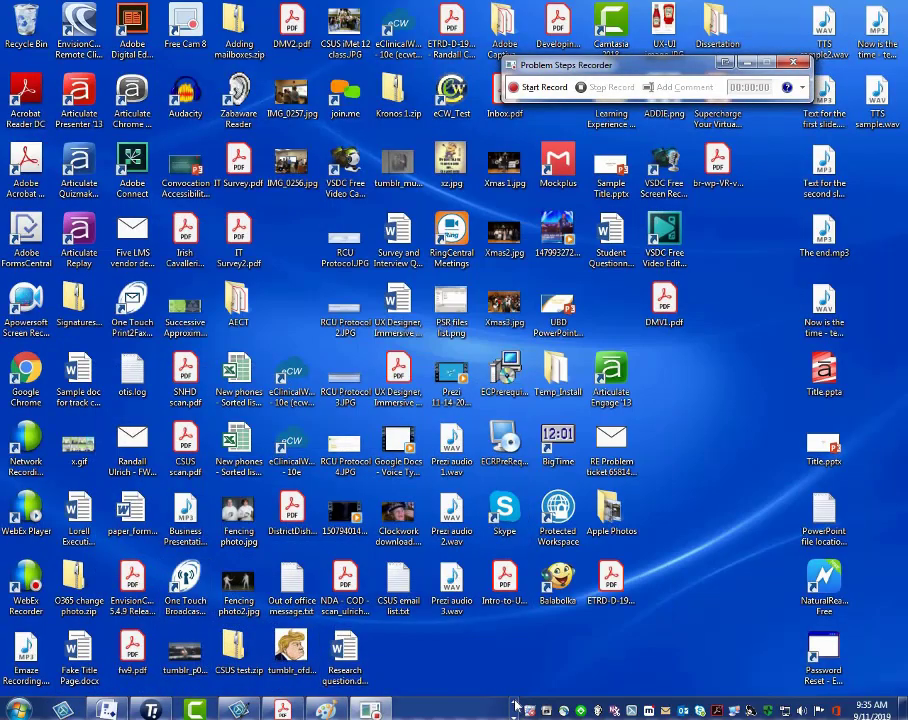
pyautogui.rightClick(97, 710)
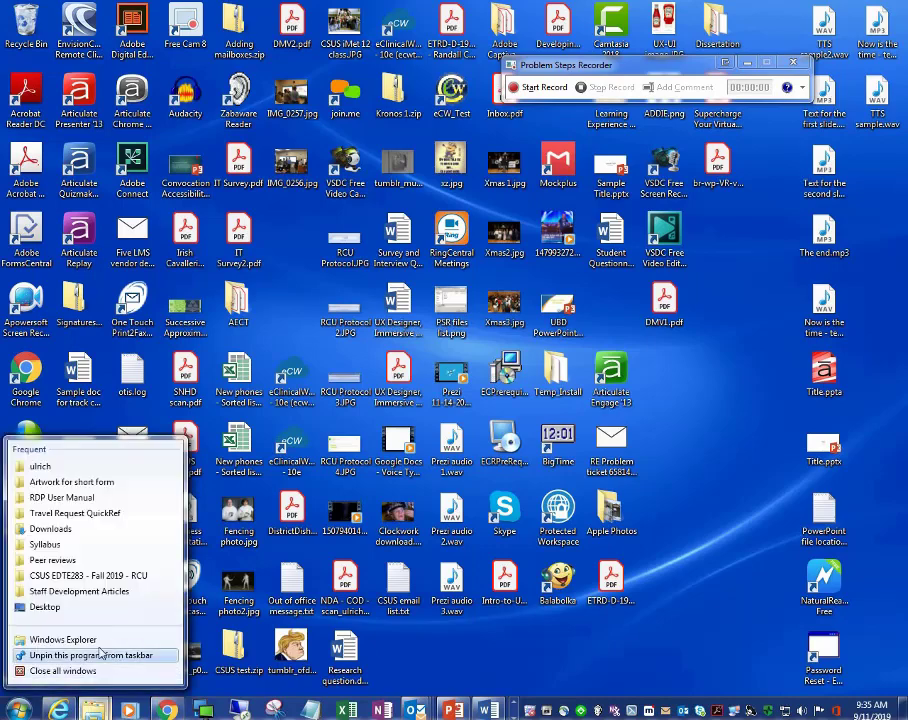
pyautogui.click(62, 634)
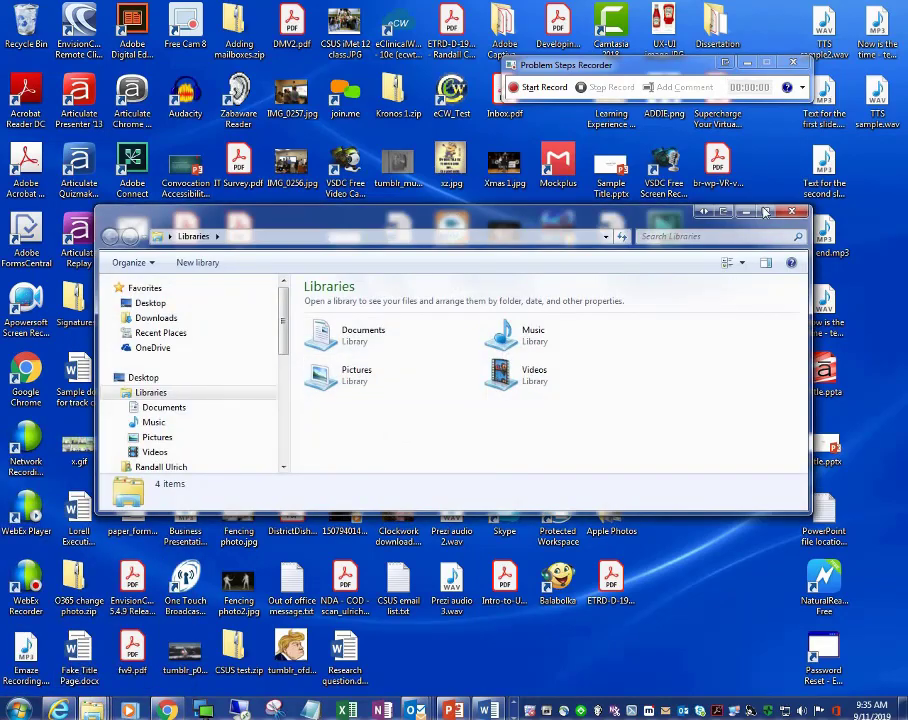
pyautogui.click(766, 212)
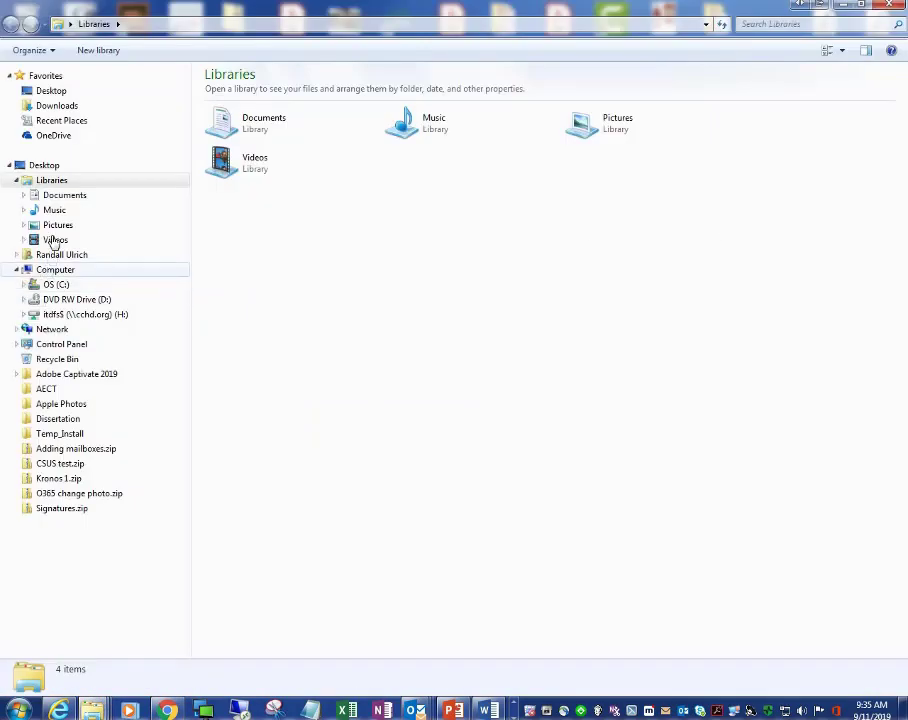
pyautogui.click(52, 91)
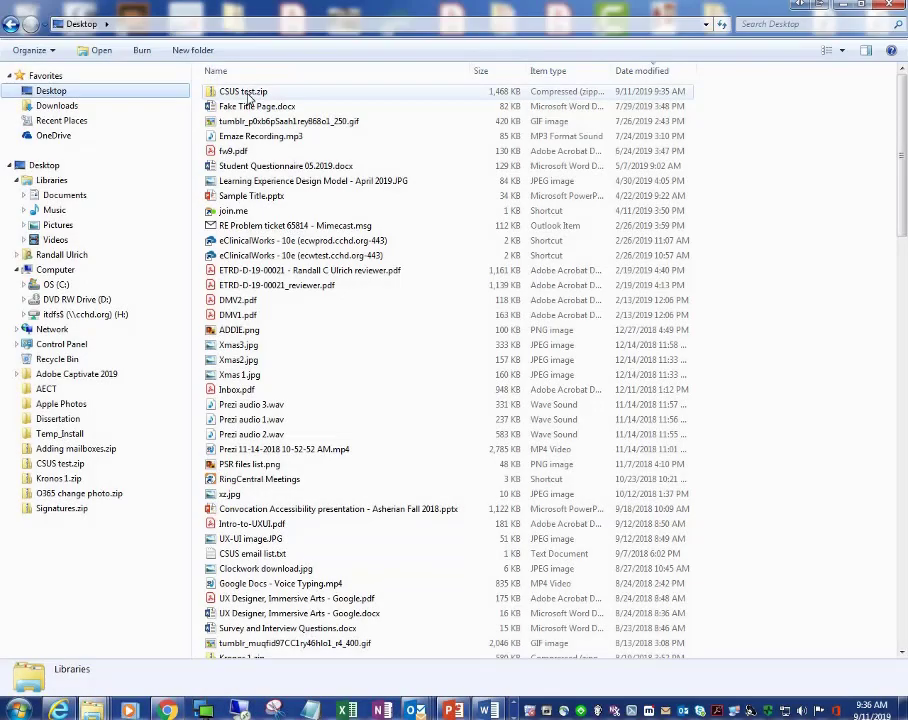
pyautogui.doubleClick(250, 92)
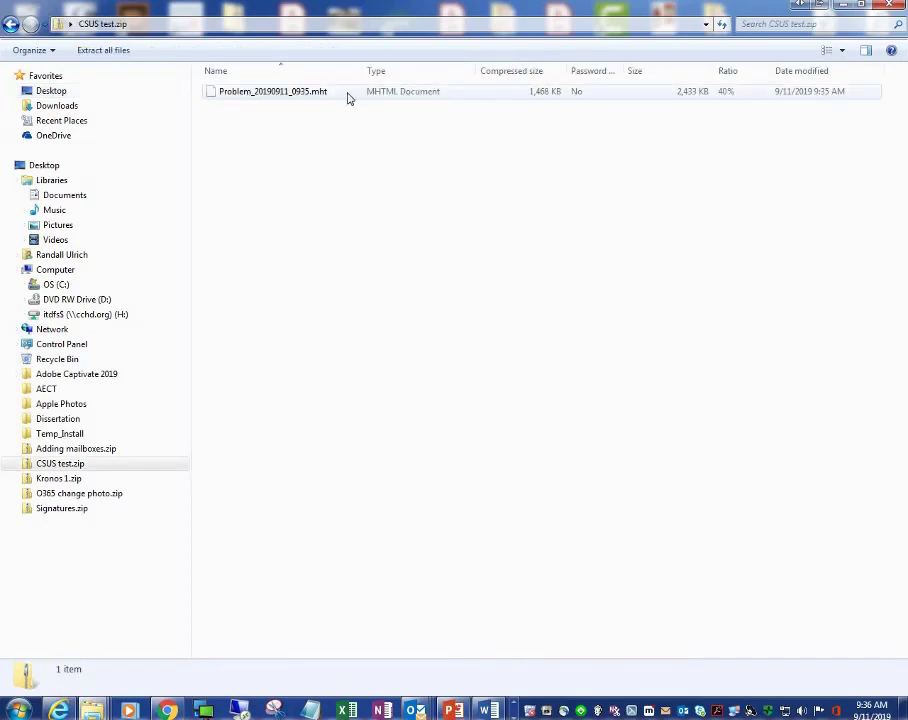
pyautogui.doubleClick(300, 92)
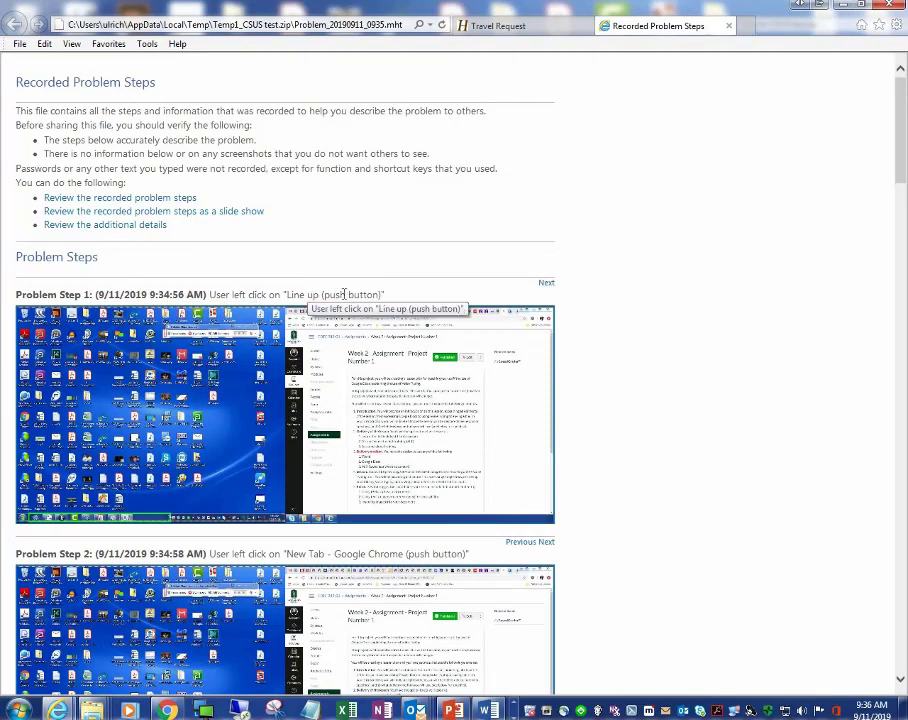
# Examine the recorded problem steps with their screenshots and the step entries in the Additional Details section.
pyautogui.scroll(-5, 604, 374)
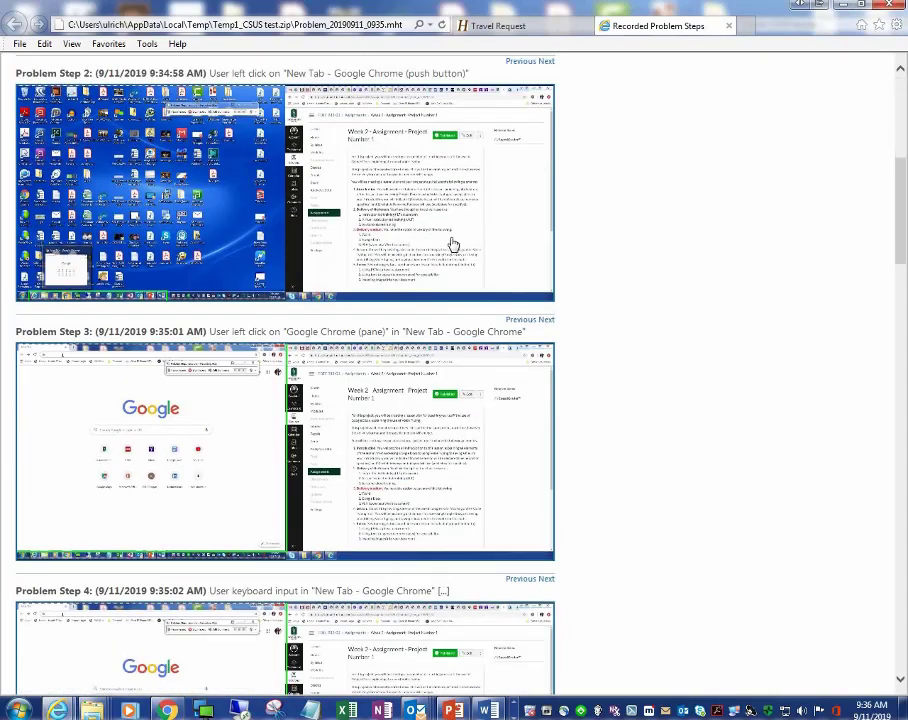
pyautogui.scroll(1, 257, 188)
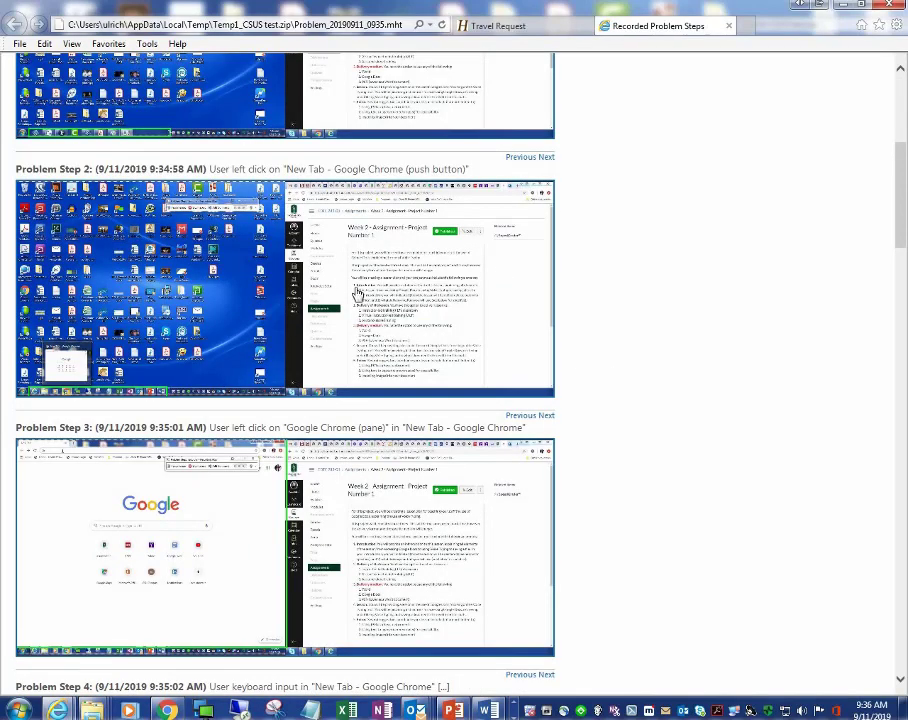
pyautogui.scroll(-3, 650, 337)
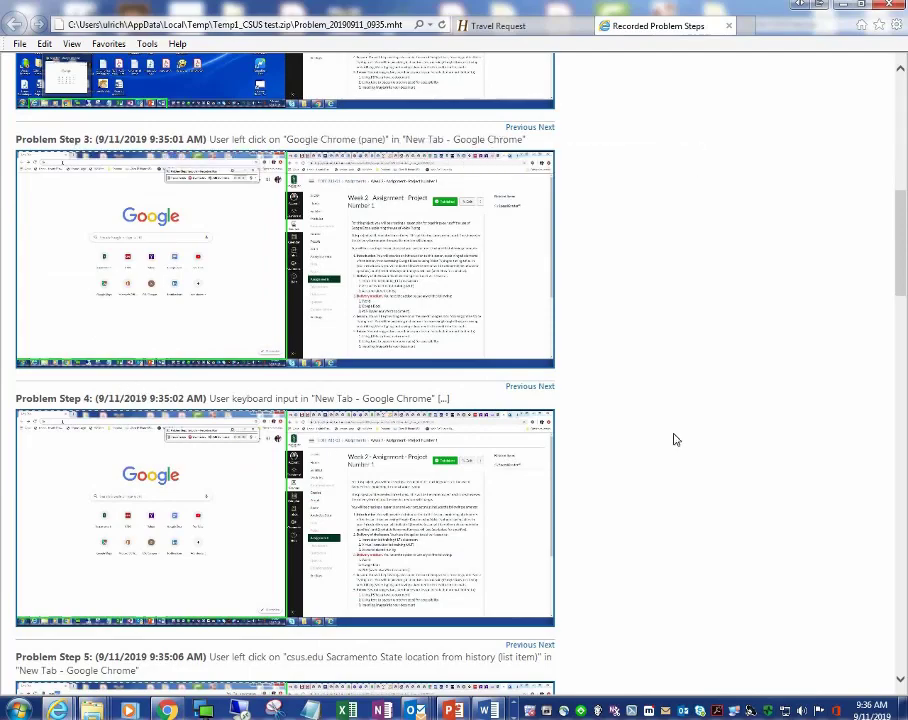
pyautogui.scroll(-16, 674, 439)
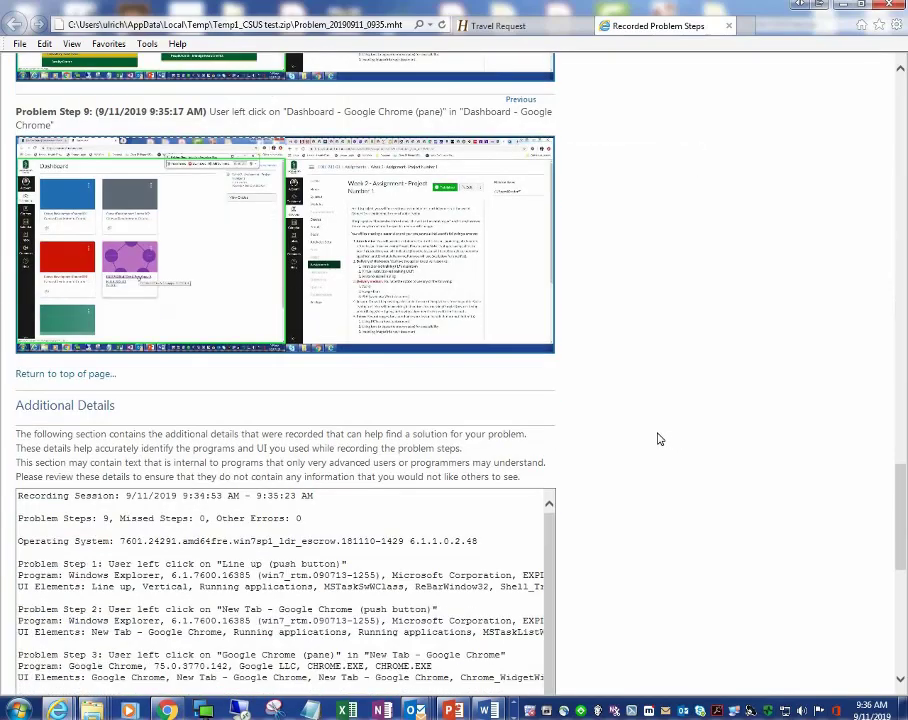
pyautogui.scroll(-3, 615, 414)
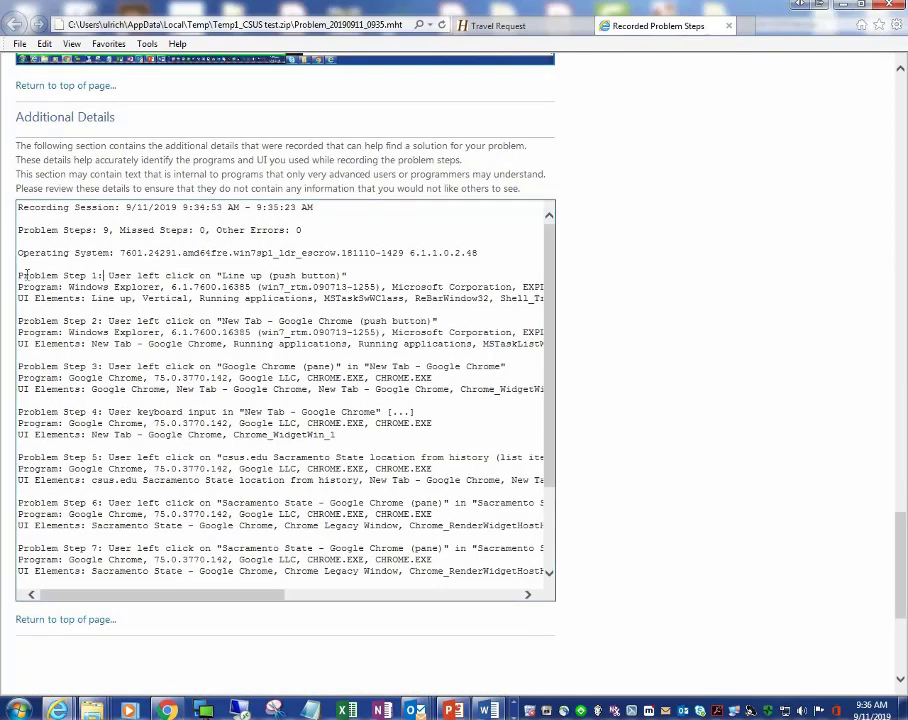
pyautogui.moveTo(101, 275); pyautogui.dragTo(17, 276)
pyautogui.moveTo(101, 321); pyautogui.dragTo(17, 321)
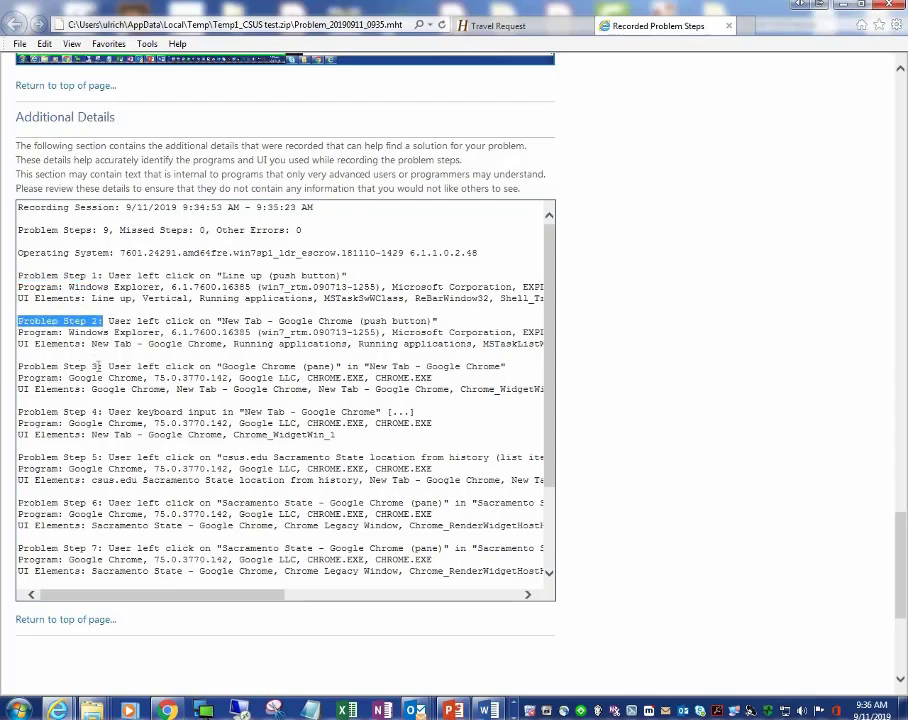
pyautogui.moveTo(97, 366); pyautogui.dragTo(15, 366)
pyautogui.click(420, 369)
pyautogui.scroll(10, 420, 369)
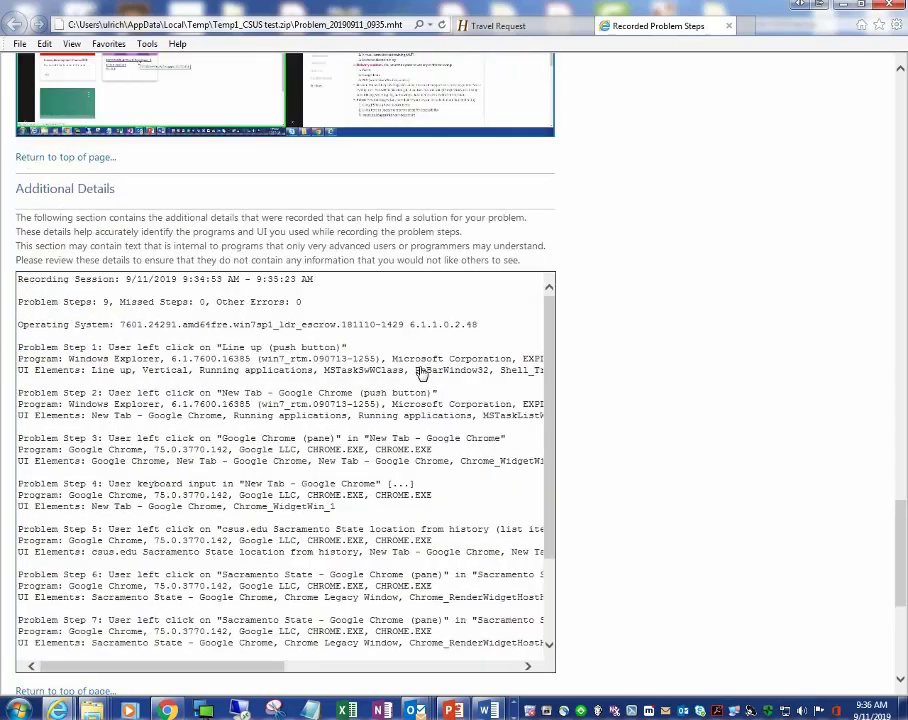
pyautogui.scroll(10, 420, 371)
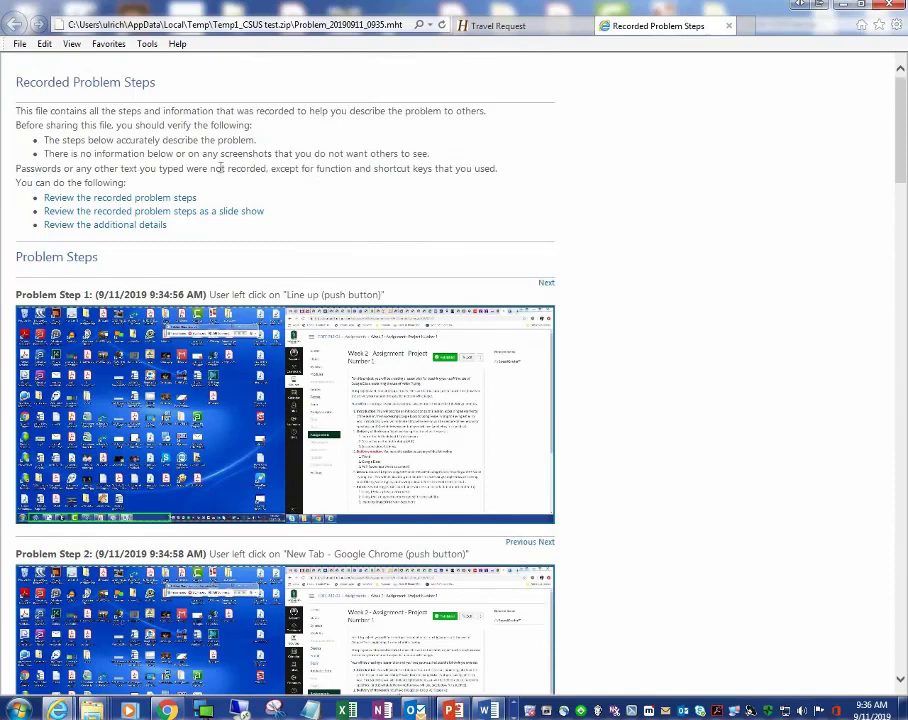
# Open the recorded steps report for editing in Word 2016.
pyautogui.click(20, 44)
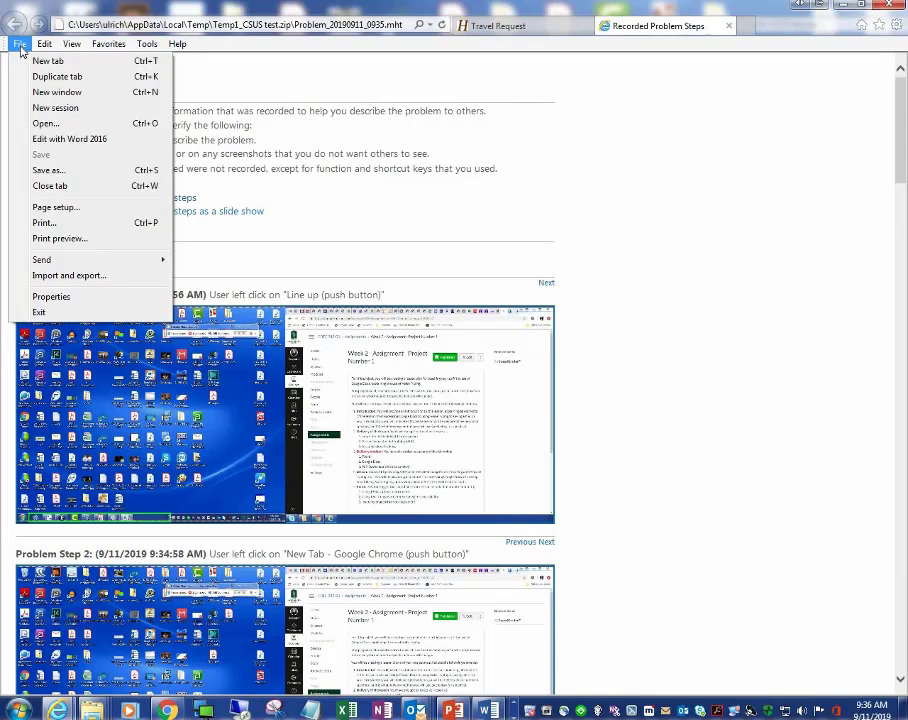
pyautogui.click(104, 139)
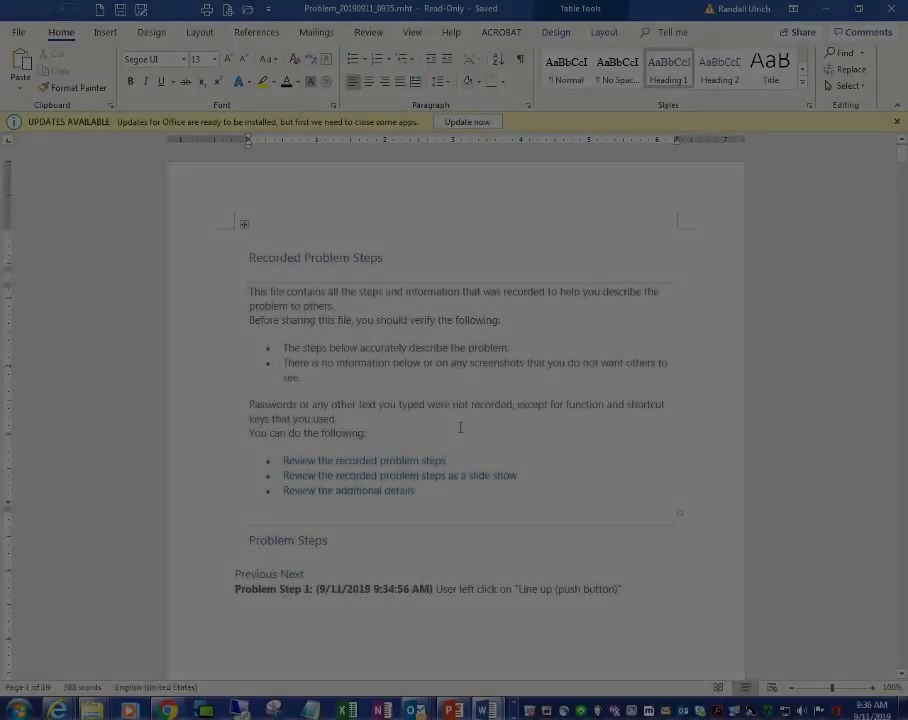
# Remove the word "Problem" from the Step 1 caption and replace its action description with "Your text here.".
pyautogui.scroll(-5, 463, 430)
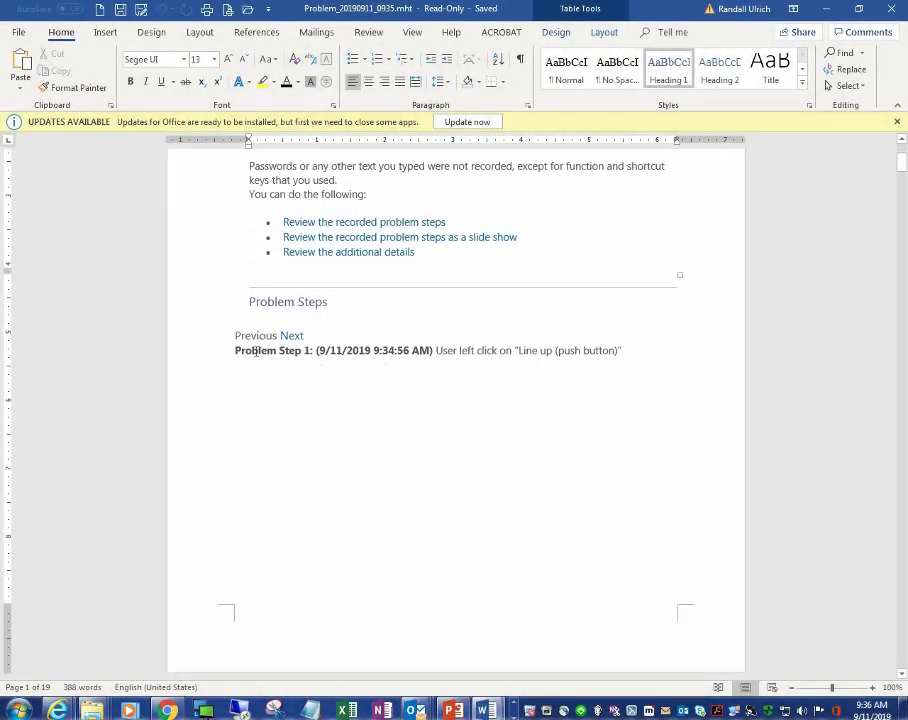
pyautogui.doubleClick(256, 350)
pyautogui.press('Delete')
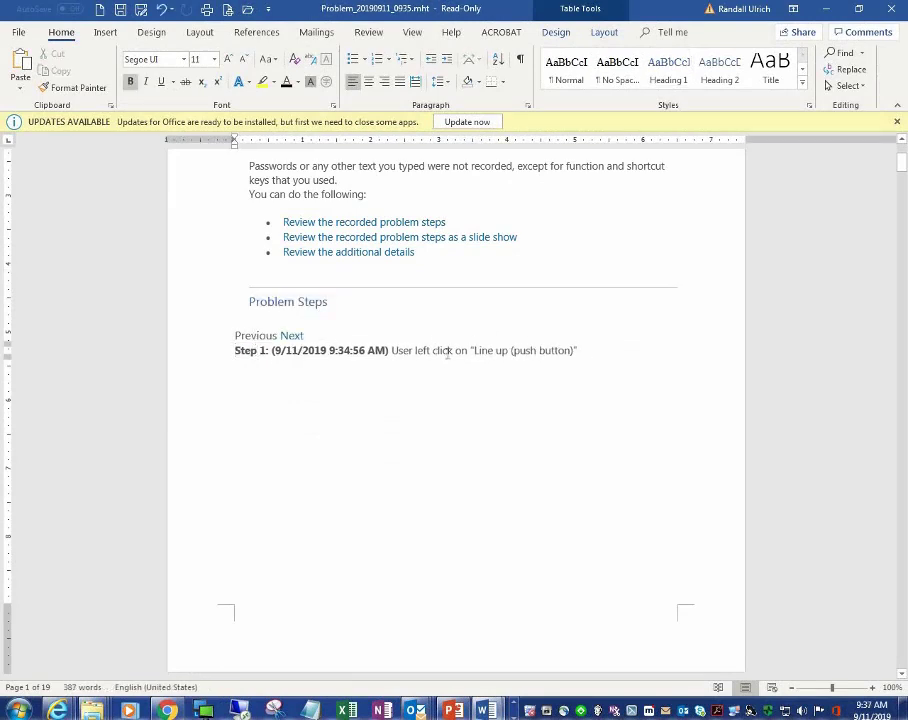
pyautogui.moveTo(578, 351); pyautogui.dragTo(391, 352)
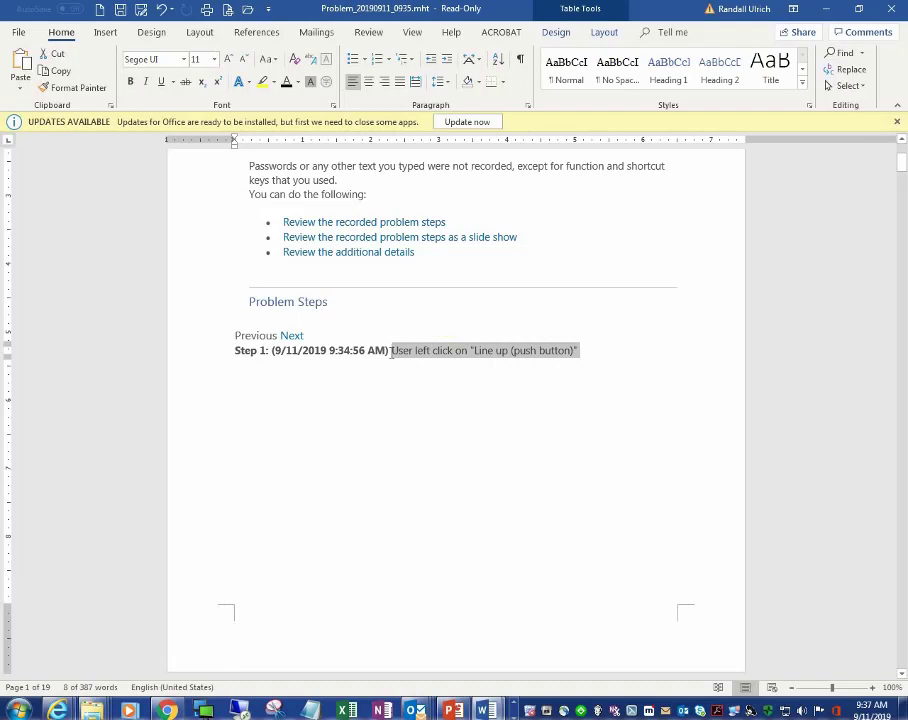
pyautogui.write('Your text here.')
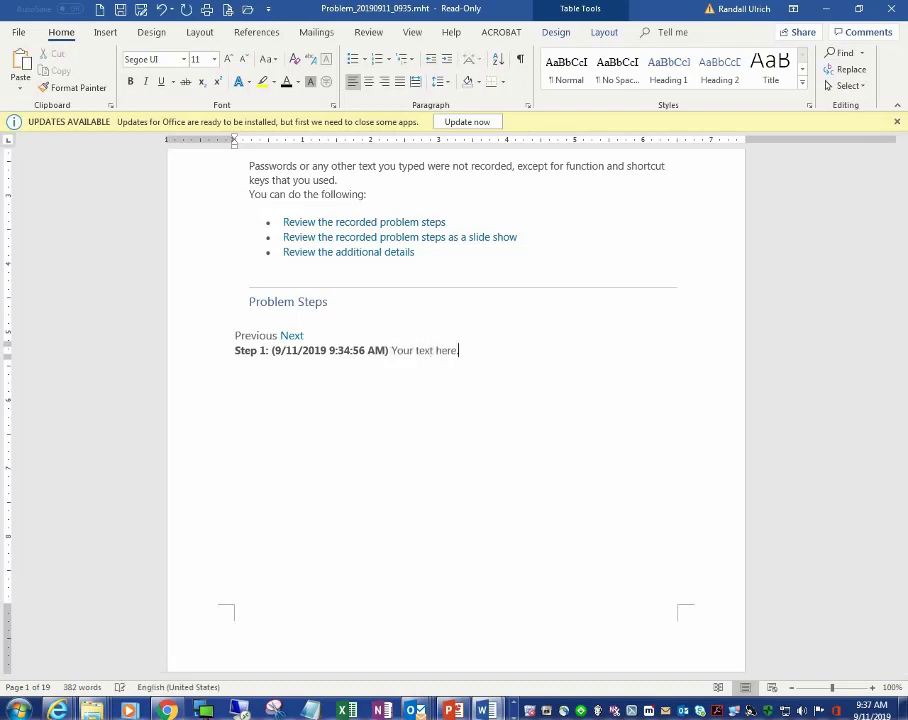
# Scale down the desktop screenshot belonging to Step 1 from its upper-left corner.
pyautogui.scroll(-10, 415, 380)
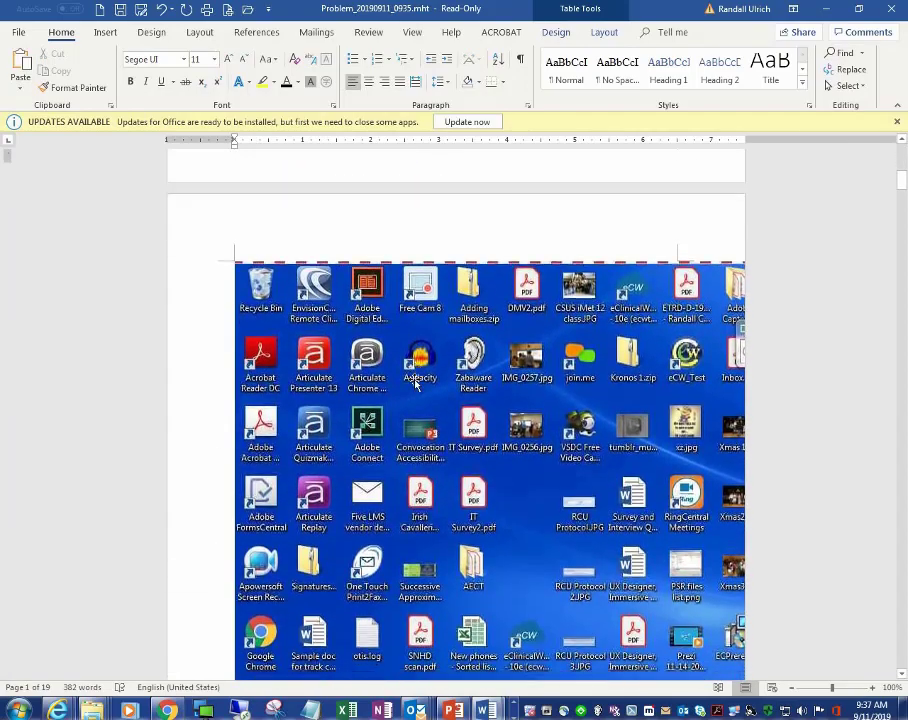
pyautogui.click(296, 298)
pyautogui.moveTo(232, 207); pyautogui.dragTo(325, 288)
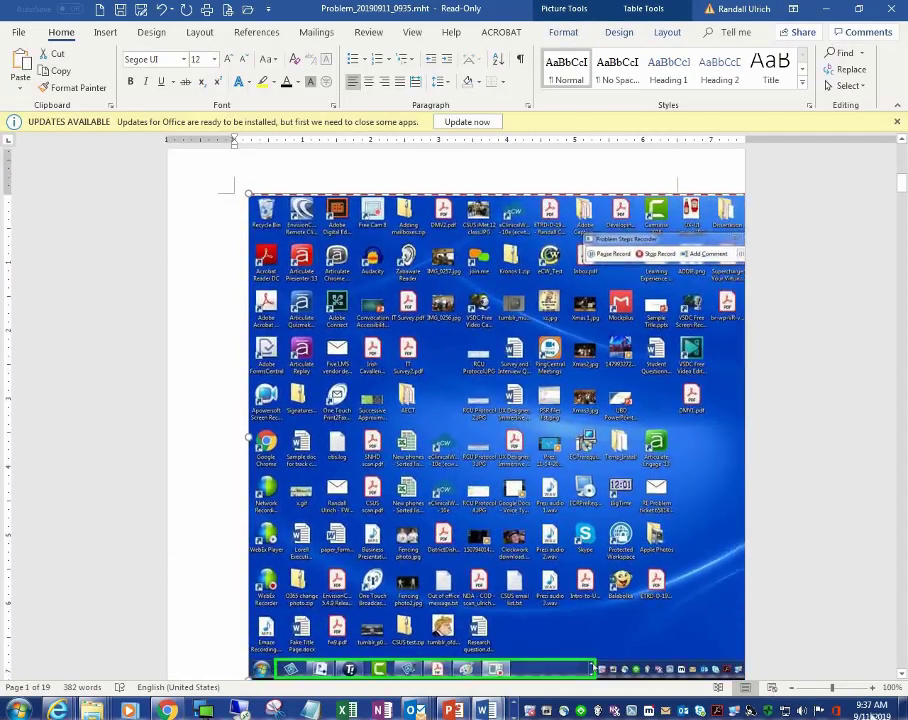
pyautogui.scroll(6, 402, 366)
pyautogui.scroll(3, 402, 366)
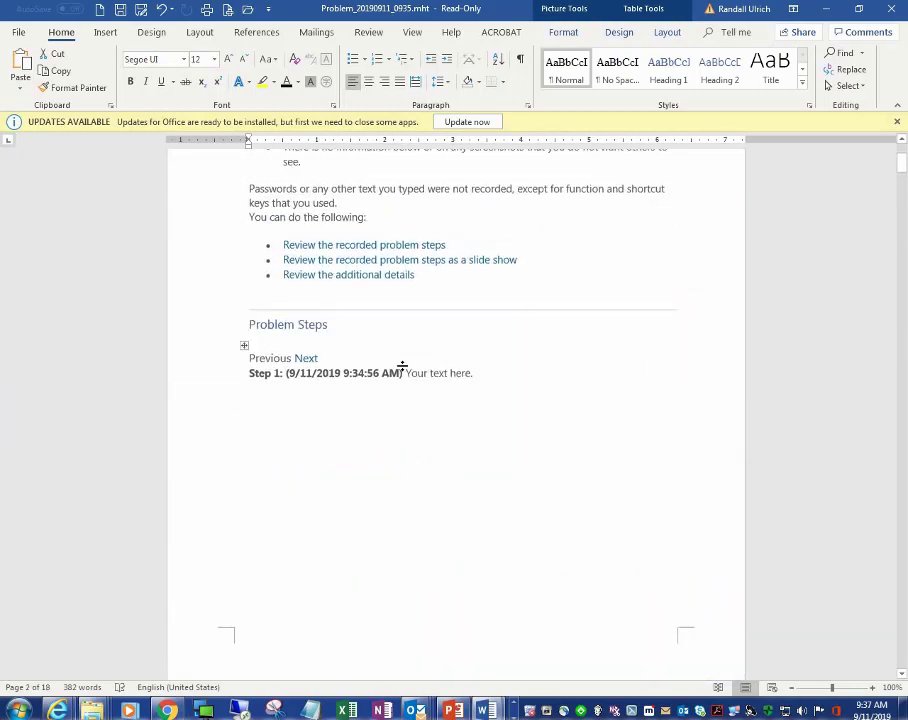
# Make the action description in the Step 2 caption bold and red.
pyautogui.scroll(-15, 403, 366)
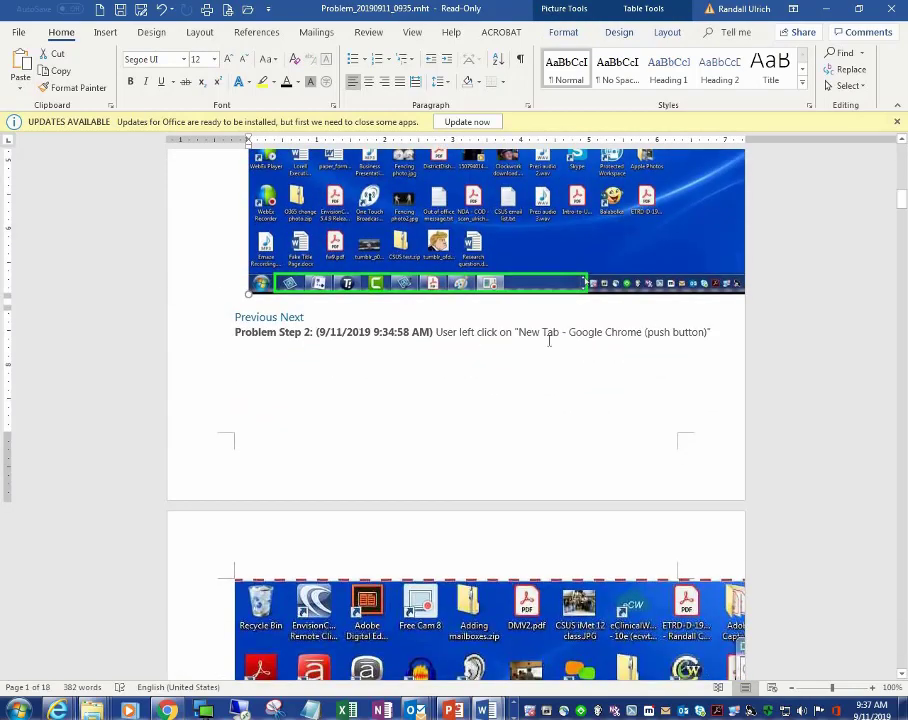
pyautogui.moveTo(582, 344); pyautogui.dragTo(461, 338)
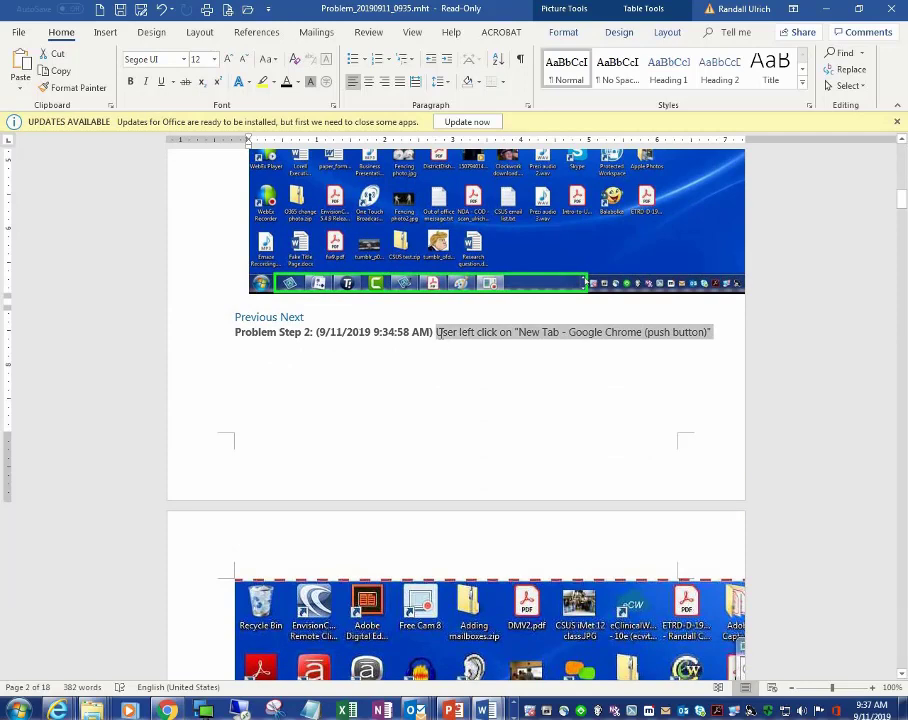
pyautogui.click(449, 309)
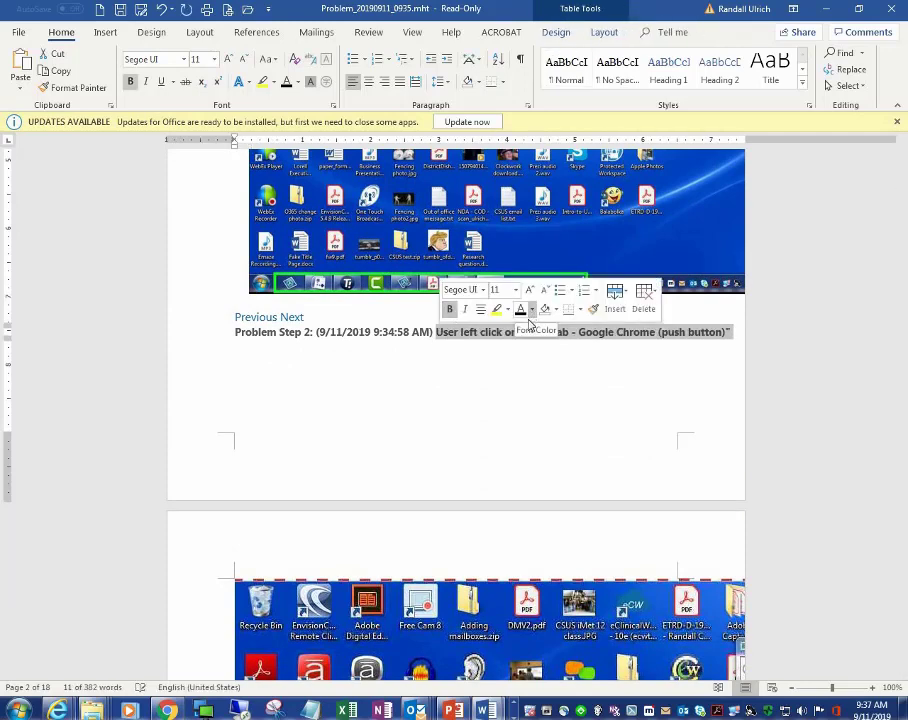
pyautogui.click(531, 310)
pyautogui.press('Escape')
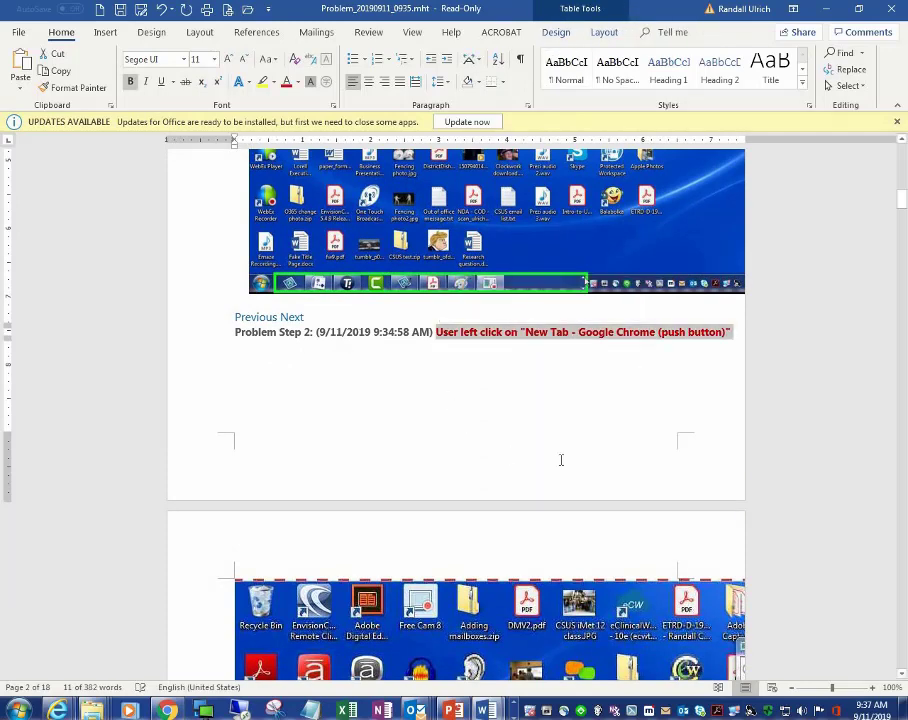
pyautogui.click(466, 426)
# Scale down the desktop screenshot belonging to Step 2 so that more of it fits on the page.
pyautogui.scroll(-6, 411, 411)
pyautogui.click(348, 378)
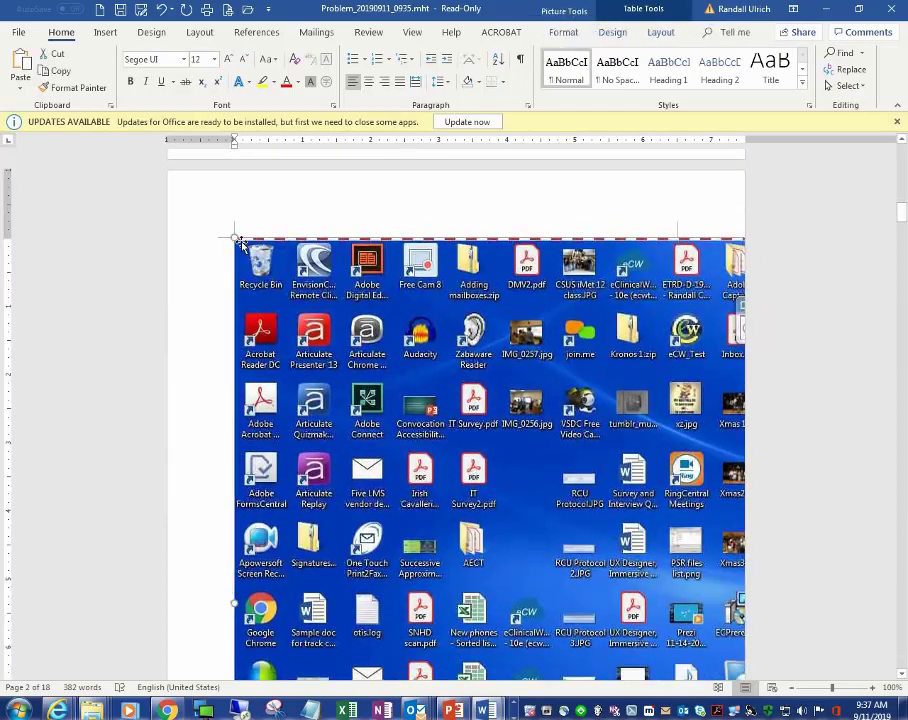
pyautogui.moveTo(745, 675); pyautogui.dragTo(865, 663)
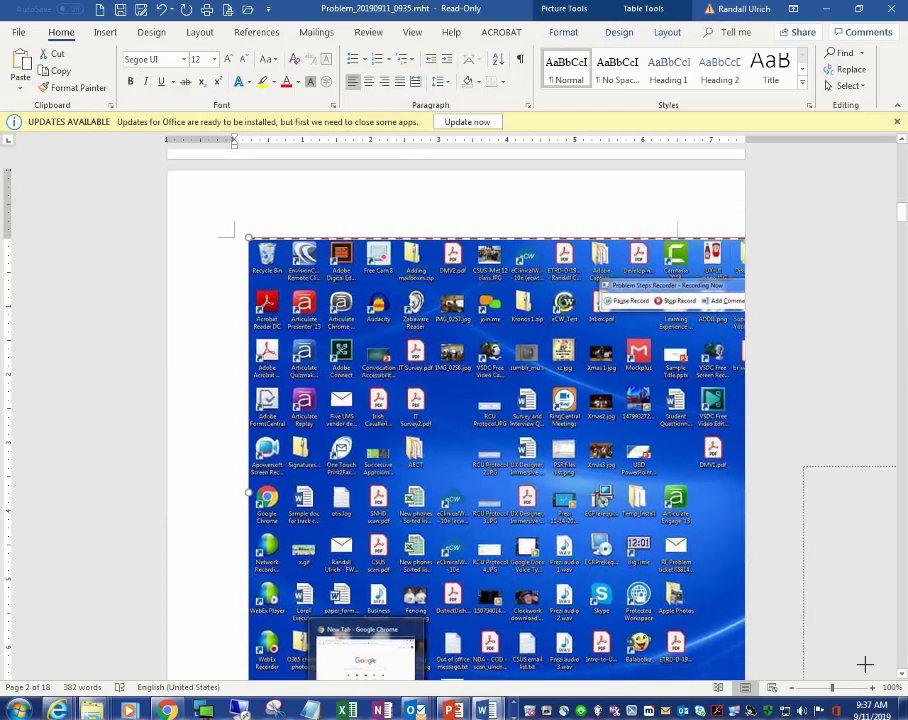
# Examine the captions and oversized screenshots of the recorded steps from Step 3 through Step 9.
pyautogui.scroll(-3, 444, 432)
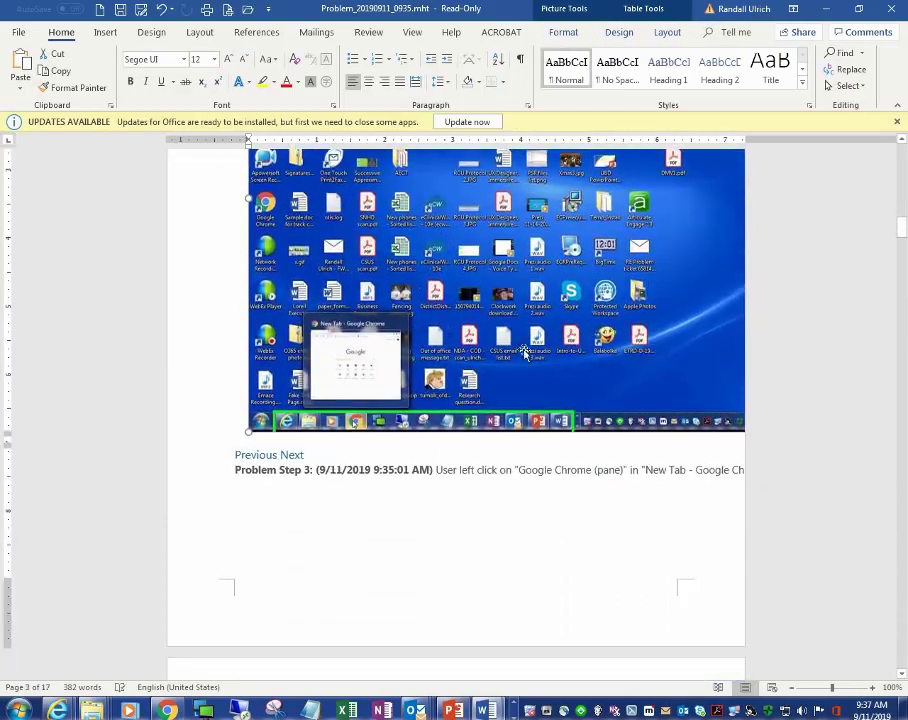
pyautogui.scroll(-5, 530, 346)
pyautogui.scroll(-18, 530, 346)
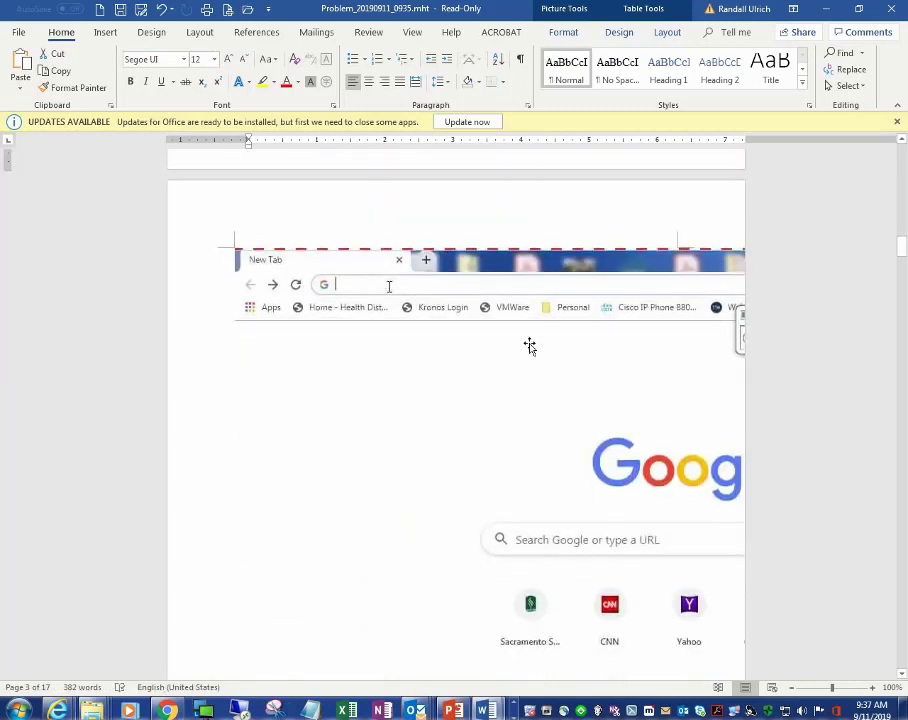
pyautogui.scroll(-20, 532, 343)
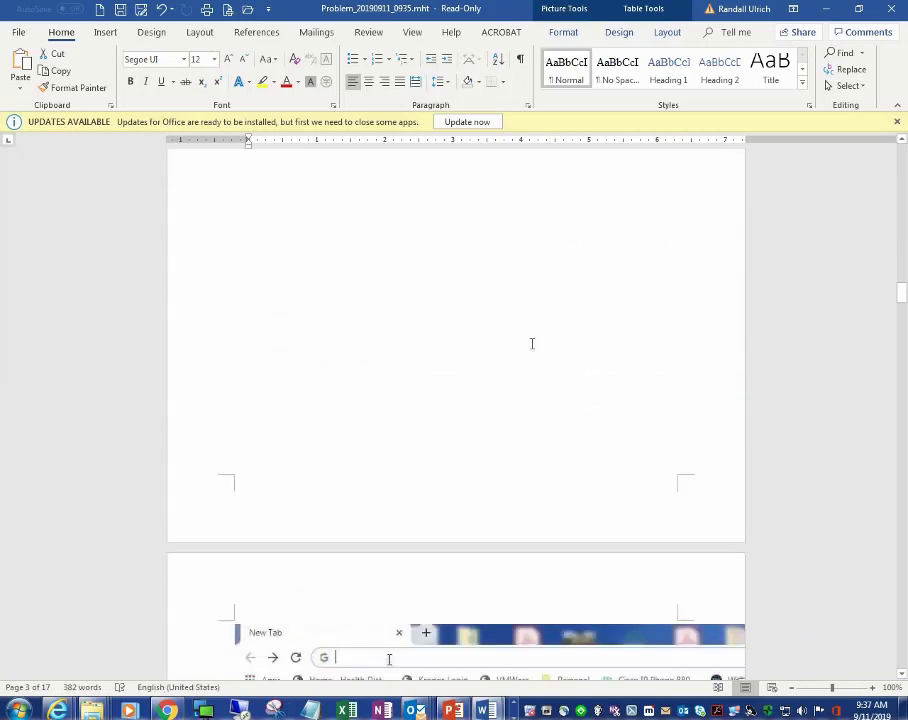
pyautogui.scroll(-20, 532, 343)
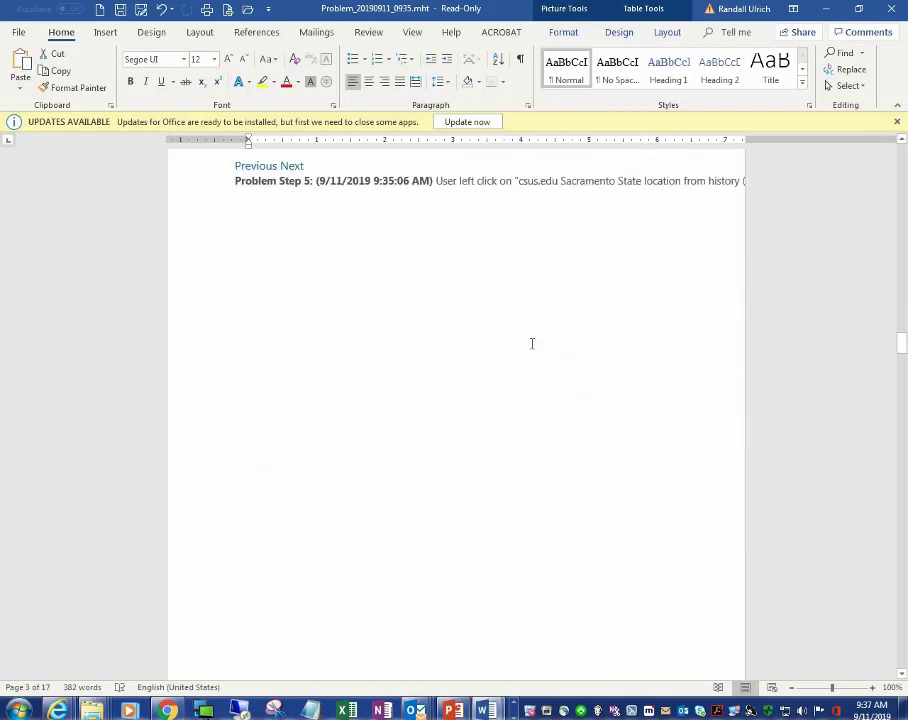
pyautogui.scroll(-20, 532, 343)
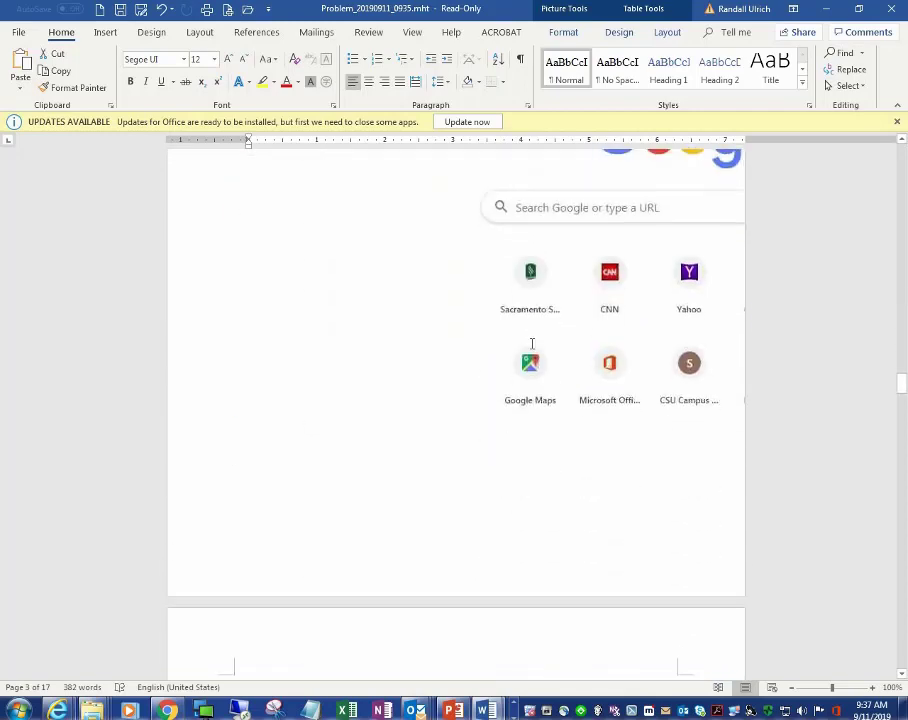
pyautogui.scroll(-5, 532, 343)
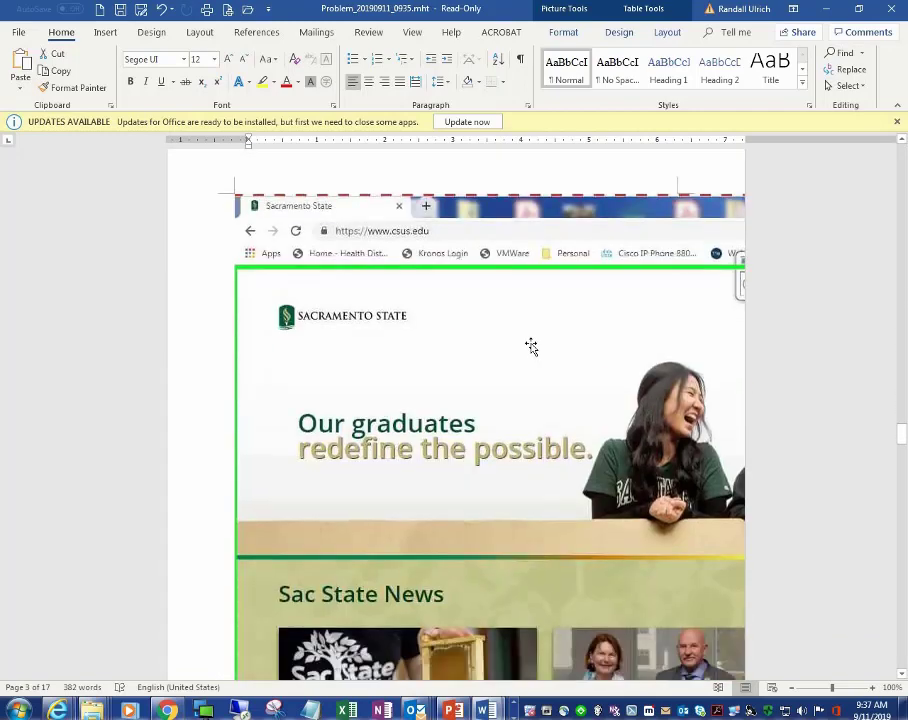
pyautogui.scroll(-20, 531, 346)
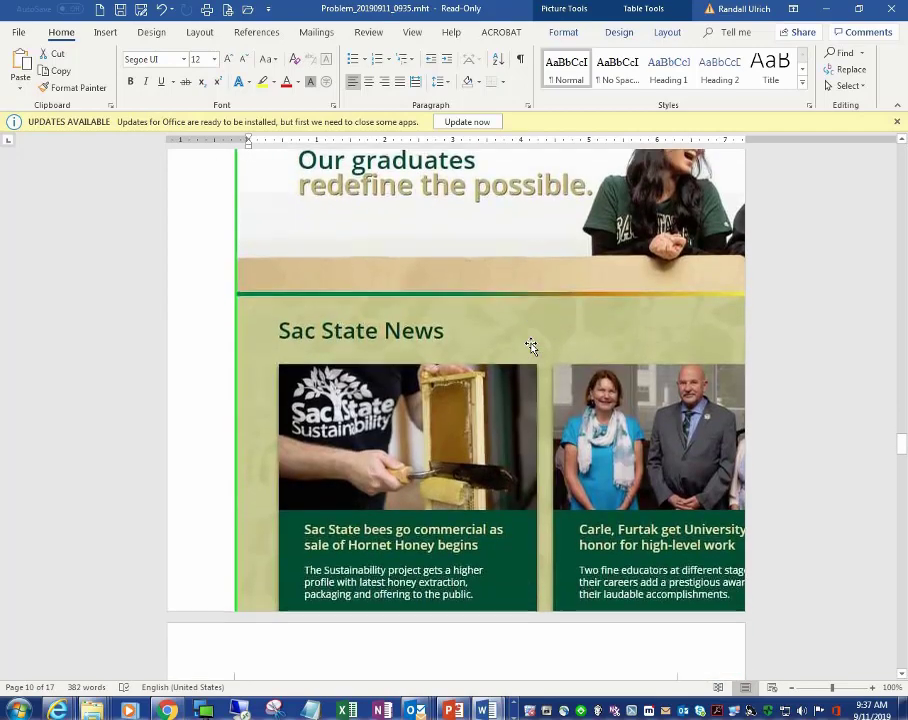
pyautogui.scroll(-15, 532, 343)
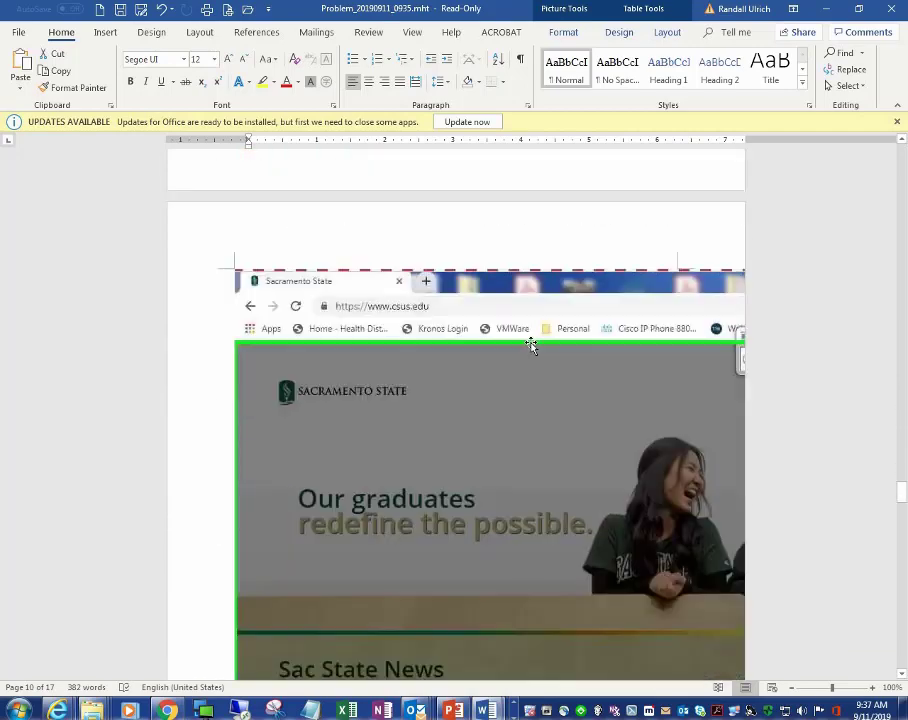
pyautogui.scroll(-15, 531, 343)
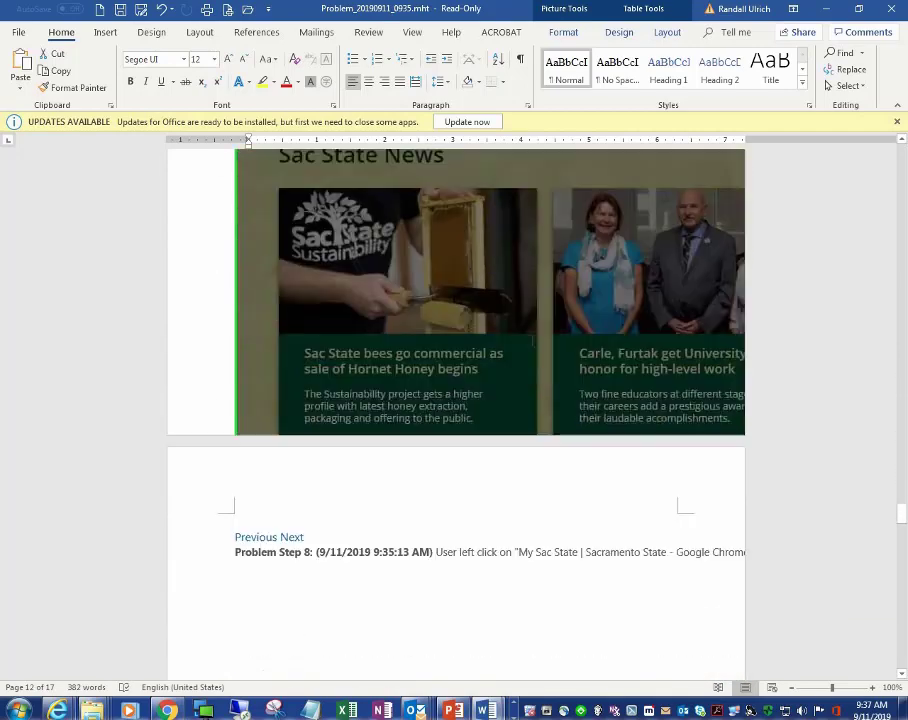
pyautogui.scroll(-15, 532, 341)
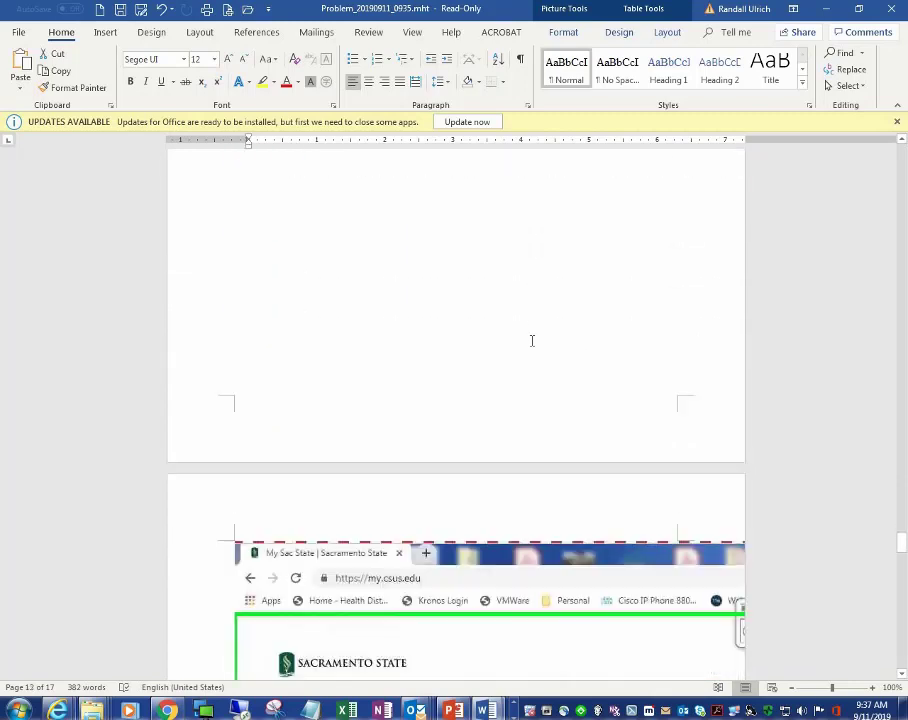
pyautogui.scroll(-2, 515, 335)
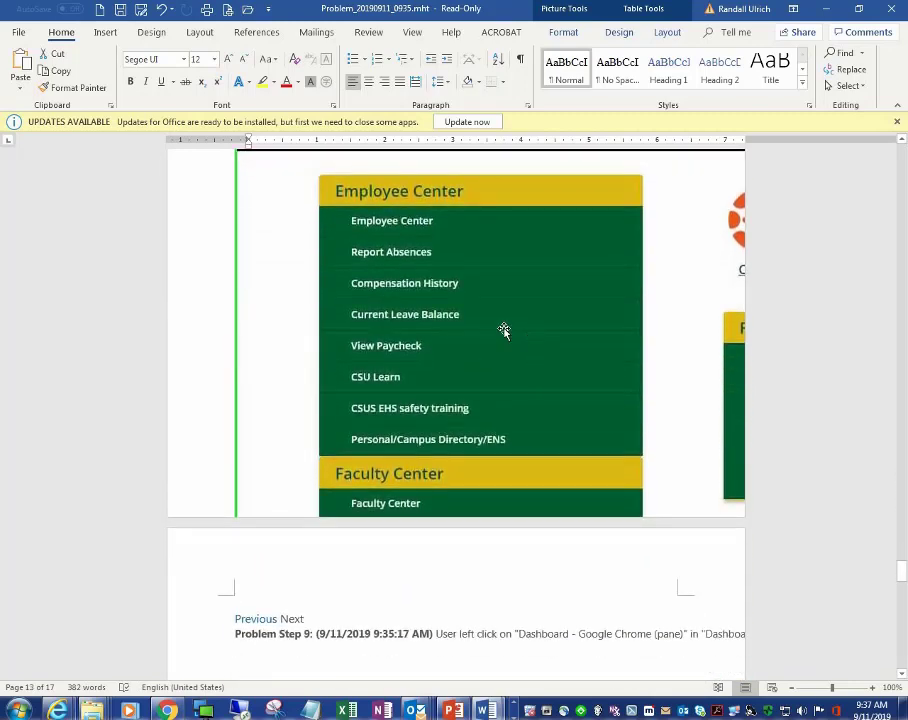
# Scale down the My Sac State screenshot belonging to Step 8 and the Canvas Dashboard screenshot belonging to Step 9.
pyautogui.scroll(-8, 278, 304)
pyautogui.scroll(3, 250, 264)
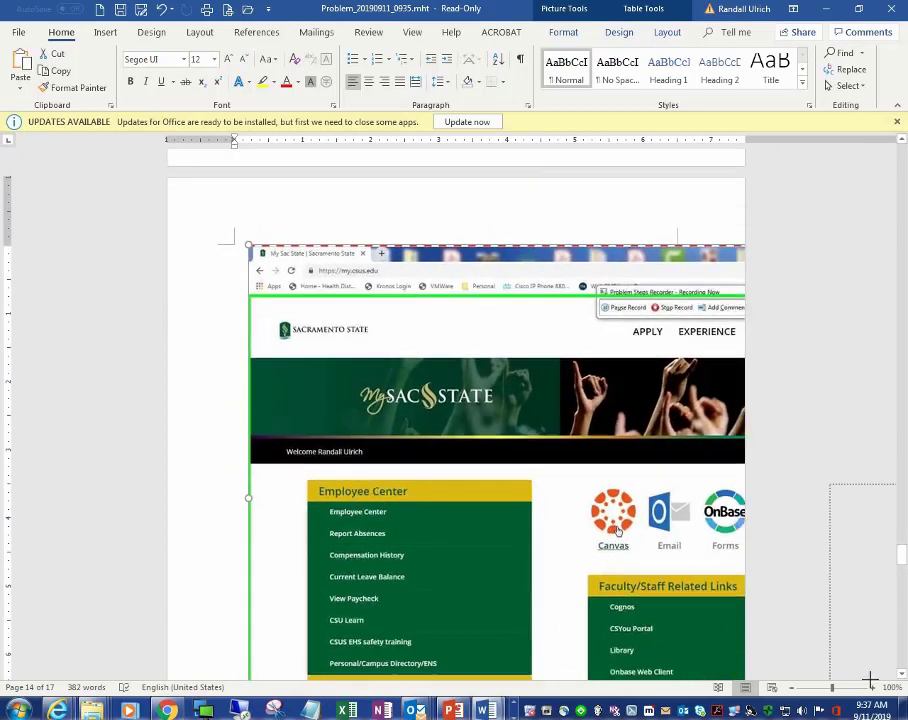
pyautogui.scroll(-2, 499, 374)
pyautogui.scroll(-10, 584, 380)
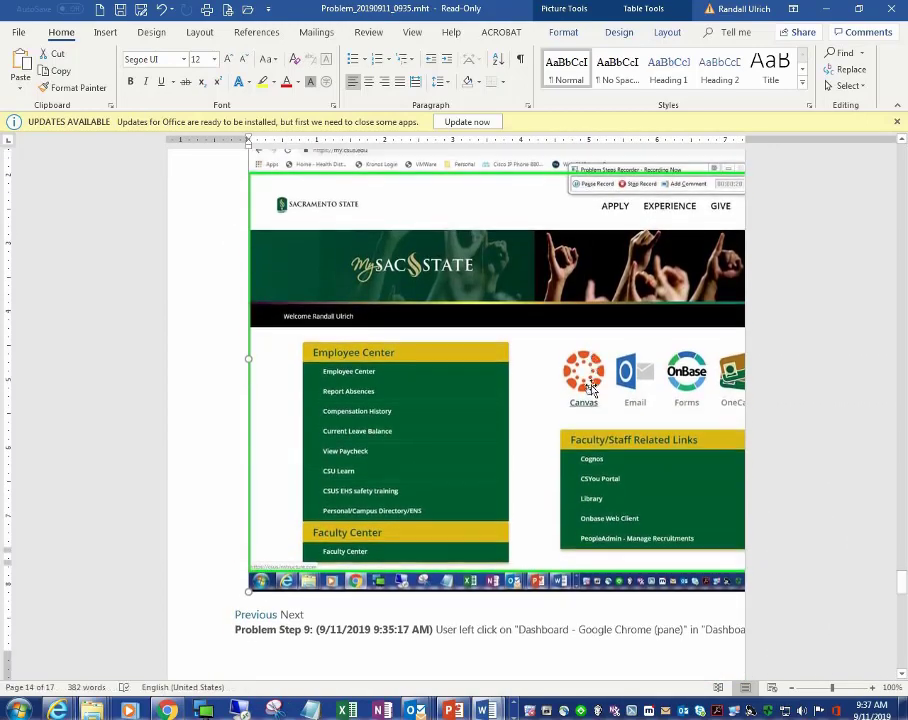
pyautogui.scroll(-3, 591, 387)
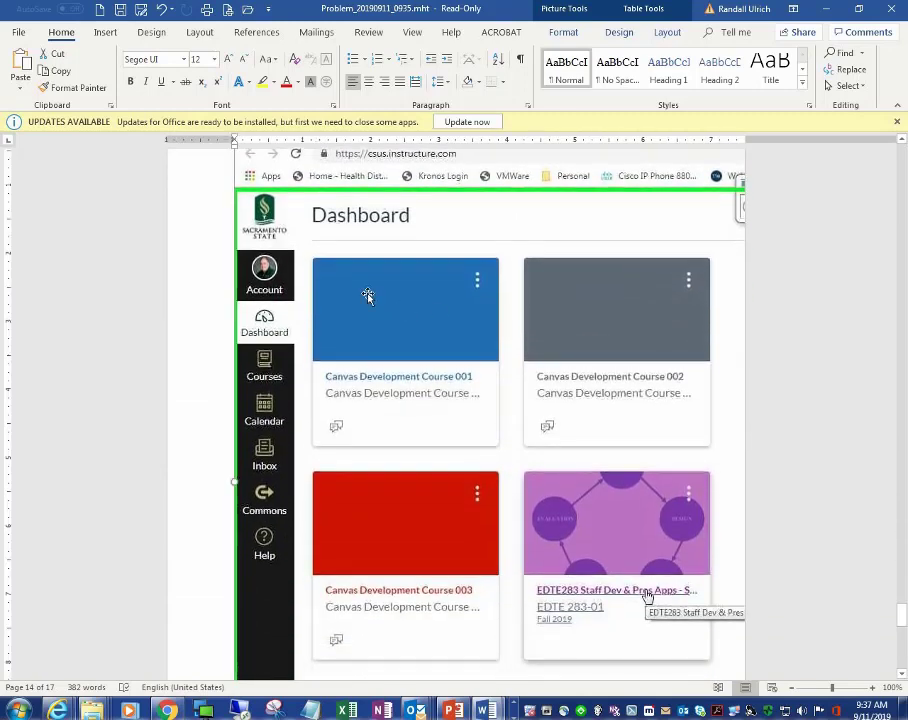
pyautogui.scroll(3, 326, 256)
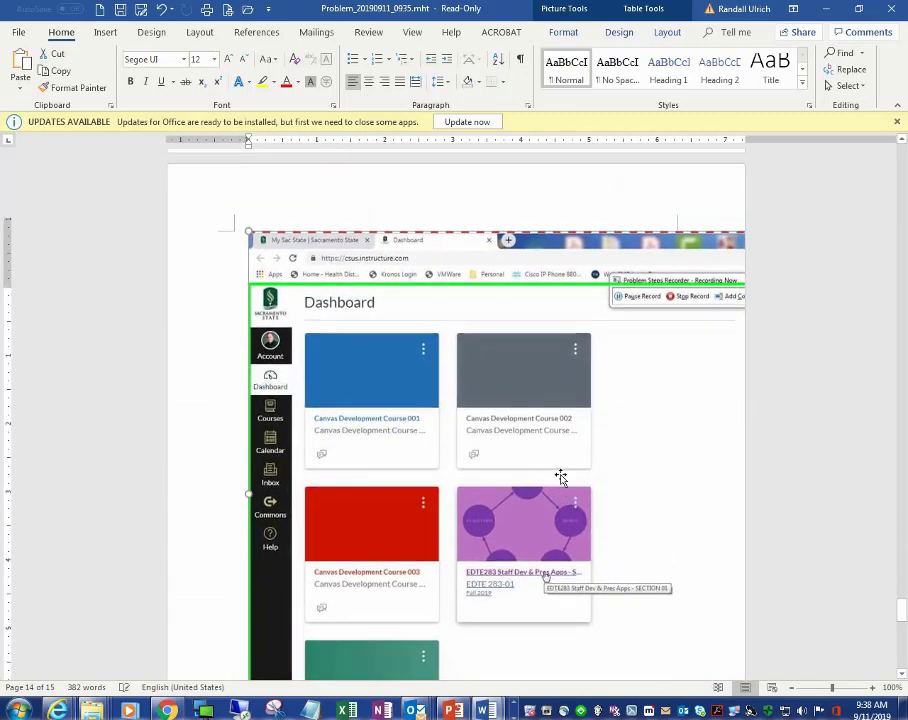
# Replace the action description in the Step 9 caption with "Your text here.".
pyautogui.scroll(10, 561, 478)
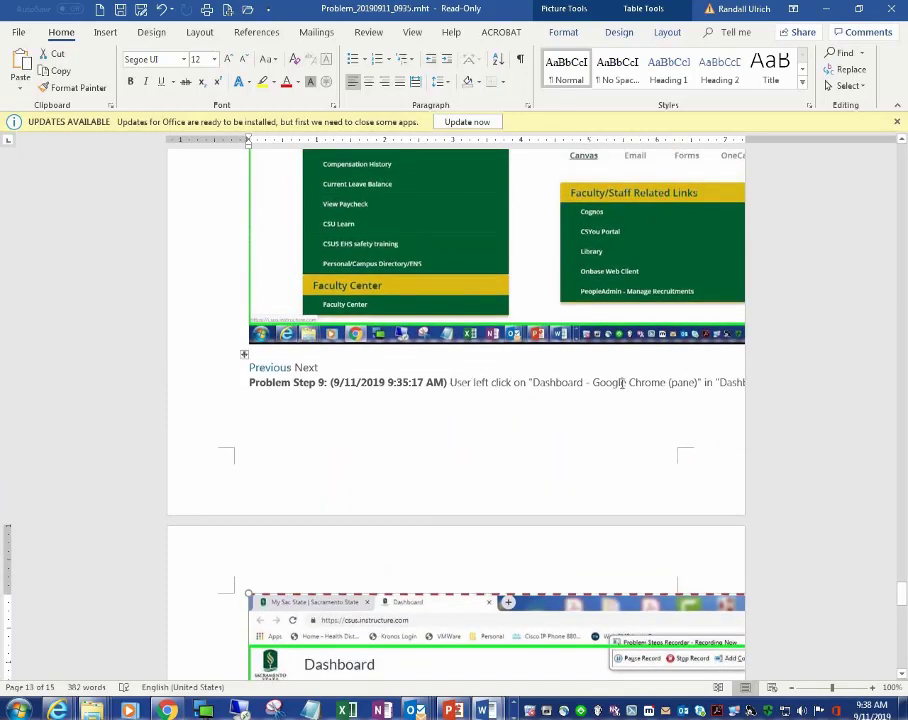
pyautogui.moveTo(621, 382); pyautogui.dragTo(872, 387)
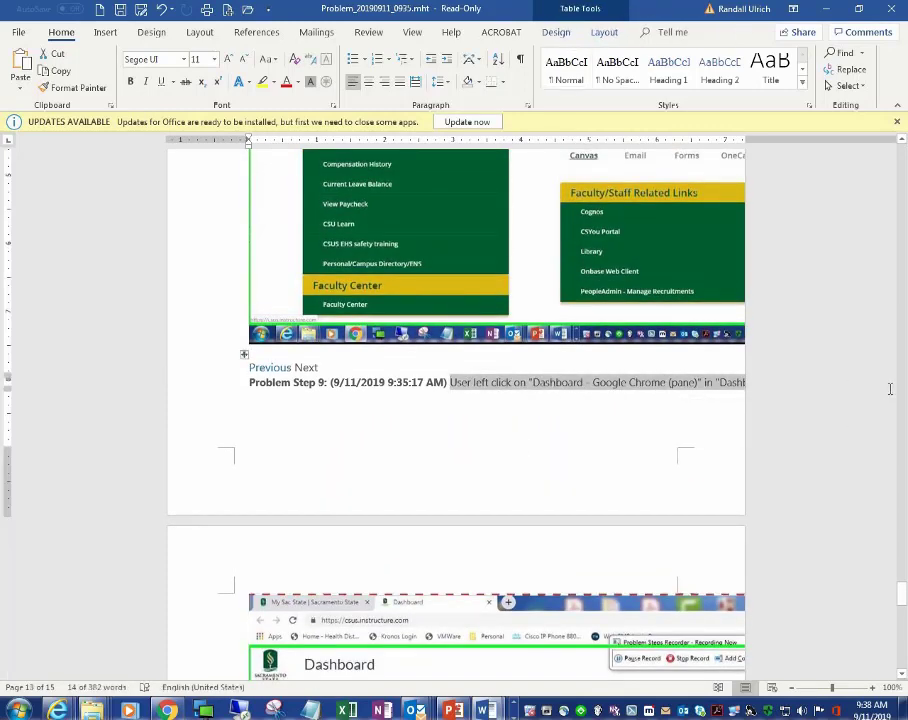
pyautogui.write('Your text here.')
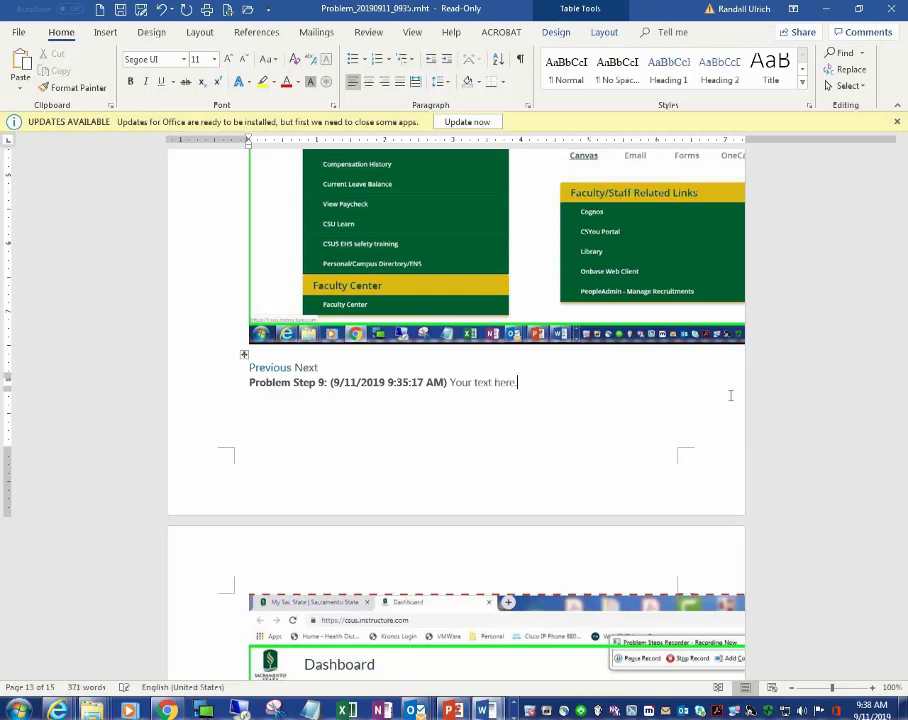
# Format the Step 9 description "Your text here." as bold, italic and red.
pyautogui.moveTo(518, 382); pyautogui.dragTo(450, 382)
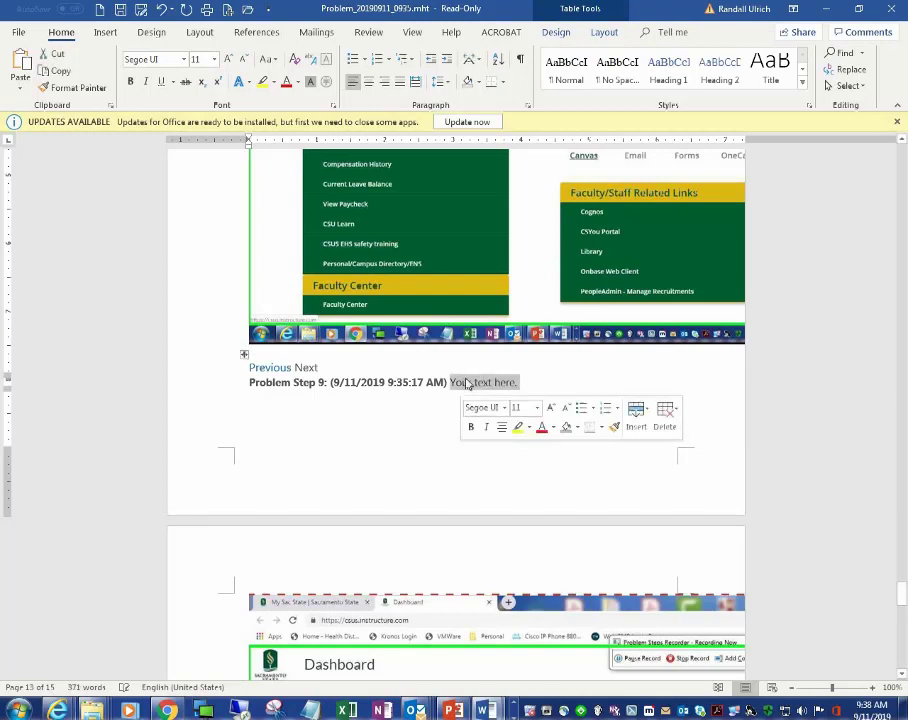
pyautogui.click(471, 427)
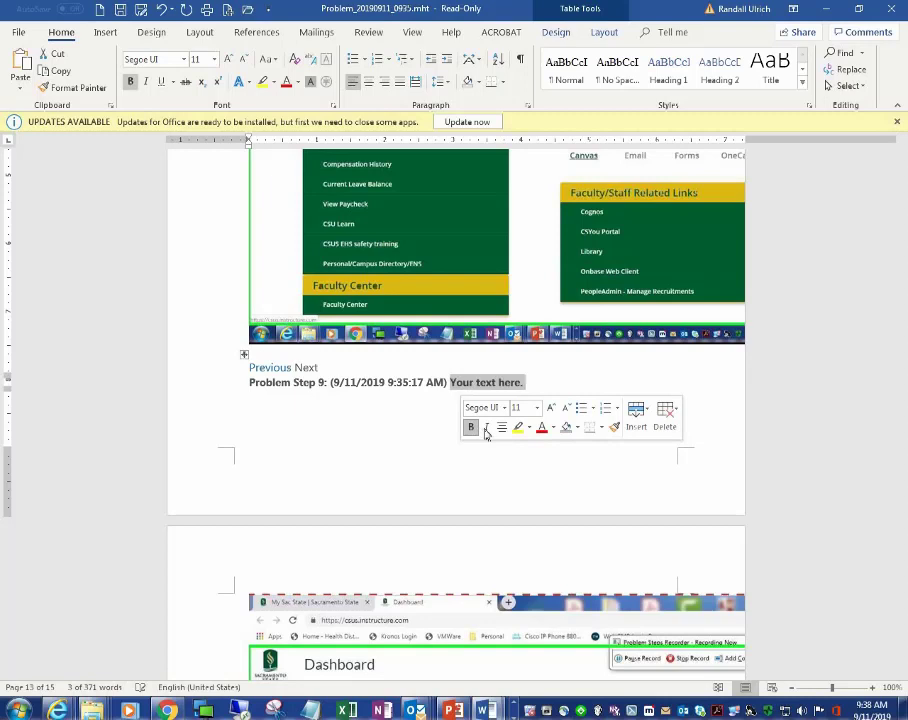
pyautogui.click(541, 427)
pyautogui.click(422, 448)
# Remove the word "Problem" from the Step 9 caption and delete the "Previous Next" line above it.
pyautogui.scroll(-2, 474, 403)
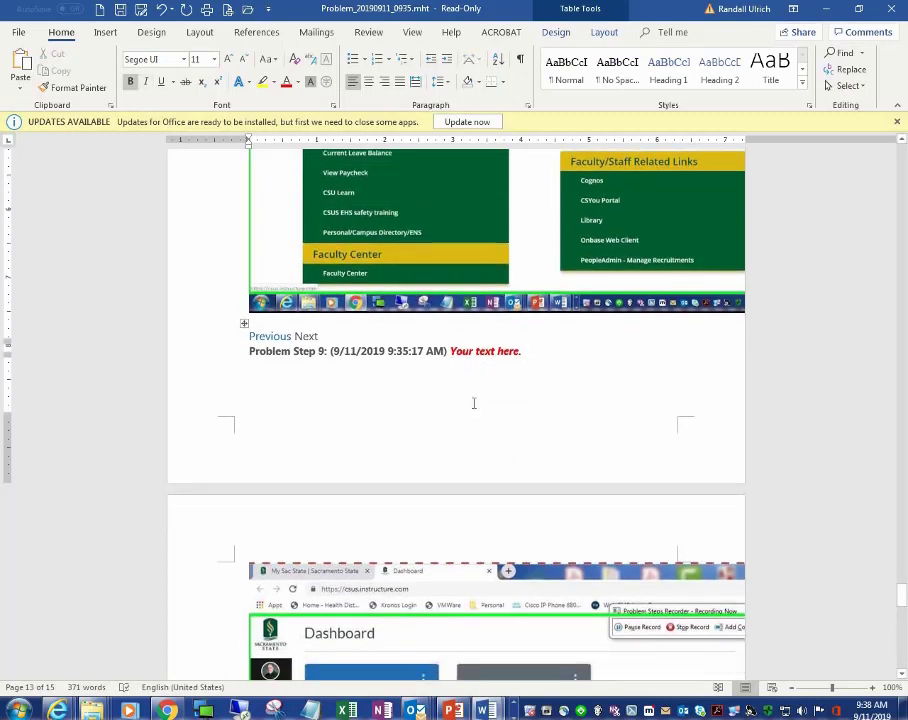
pyautogui.doubleClick(266, 314)
pyautogui.press('Delete')
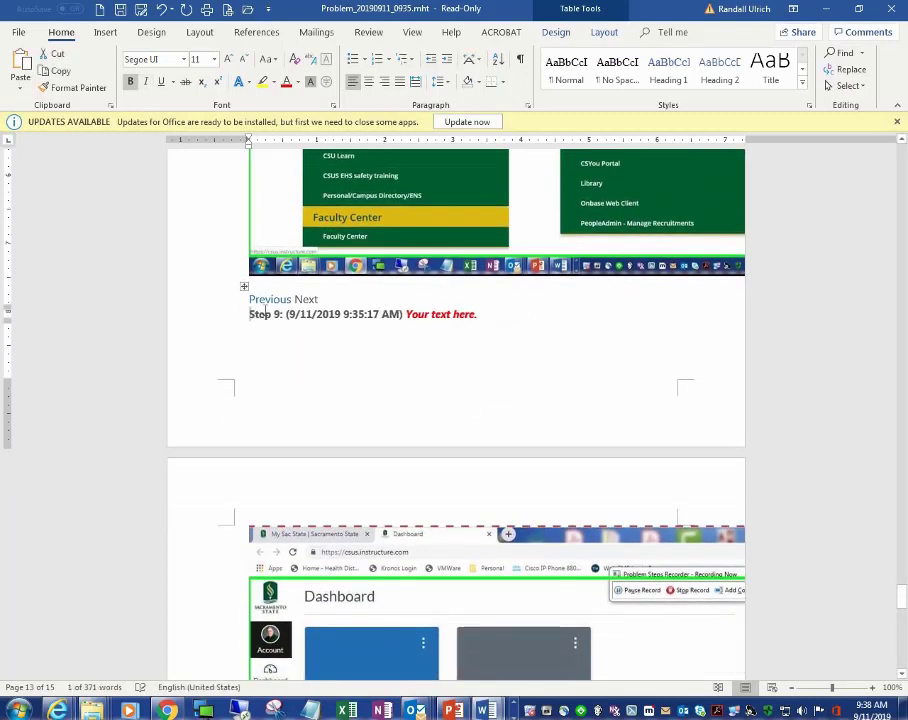
pyautogui.moveTo(263, 299); pyautogui.dragTo(217, 306)
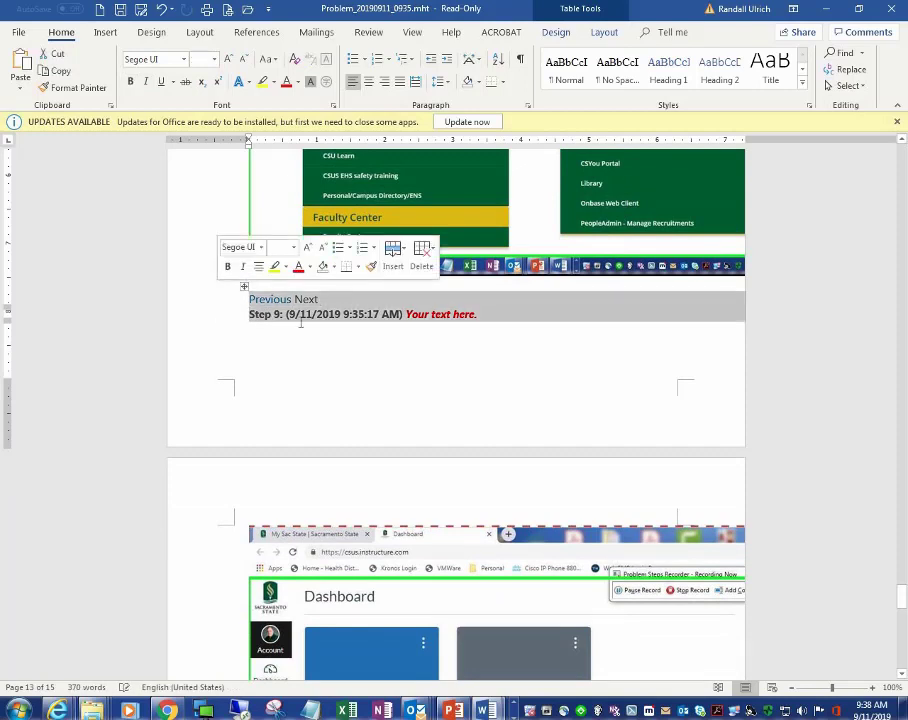
pyautogui.click(324, 298)
pyautogui.moveTo(324, 298); pyautogui.dragTo(263, 300)
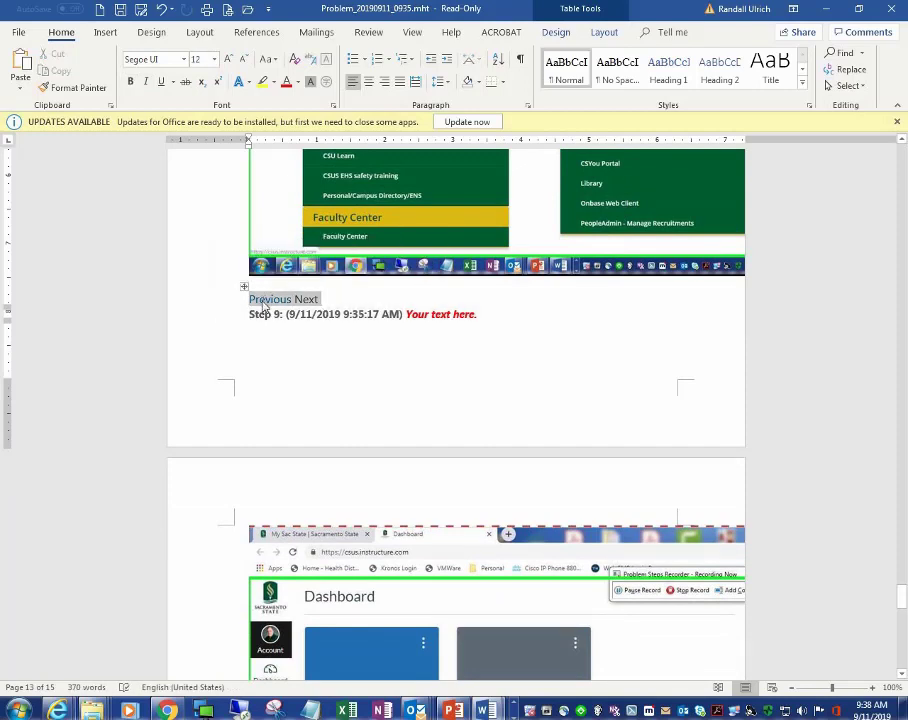
pyautogui.press('Delete')
# Scale down the Step 9 Dashboard screenshot further from its upper-left corner until its full width fits on the page.
pyautogui.scroll(-3, 487, 384)
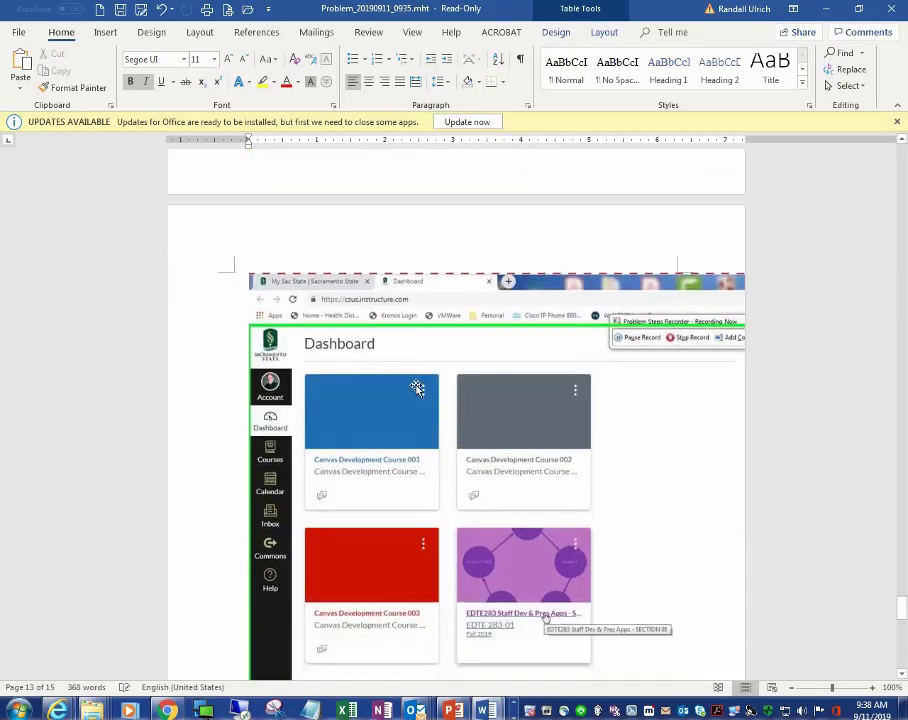
pyautogui.click(272, 252)
pyautogui.moveTo(250, 221); pyautogui.dragTo(565, 500)
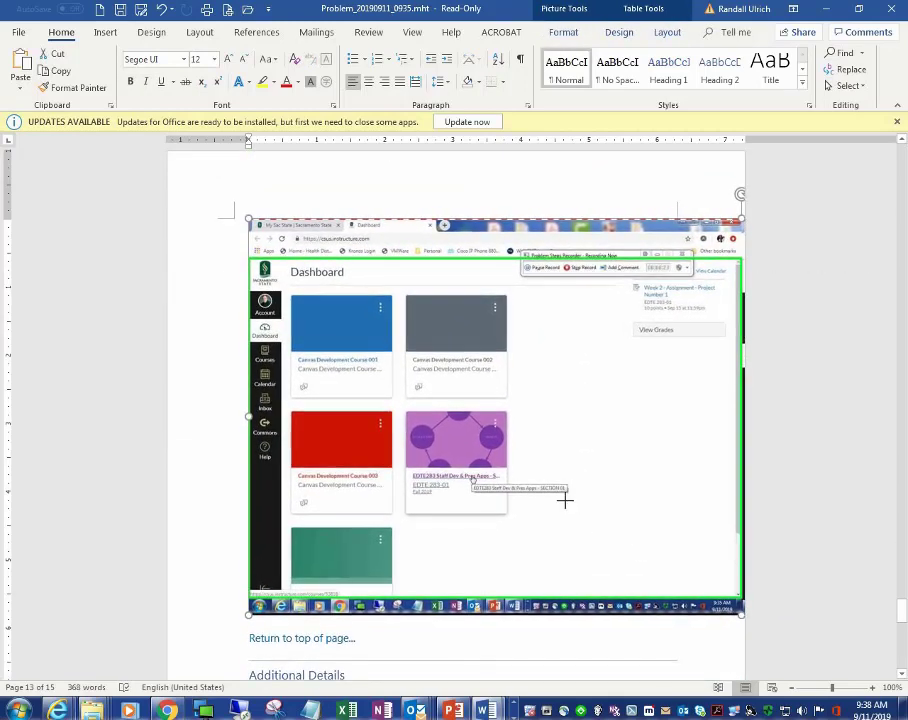
# Delete the "Return to top of page..." link below the Step 9 screenshot and the Additional Details heading with its explanatory text.
pyautogui.scroll(-5, 574, 570)
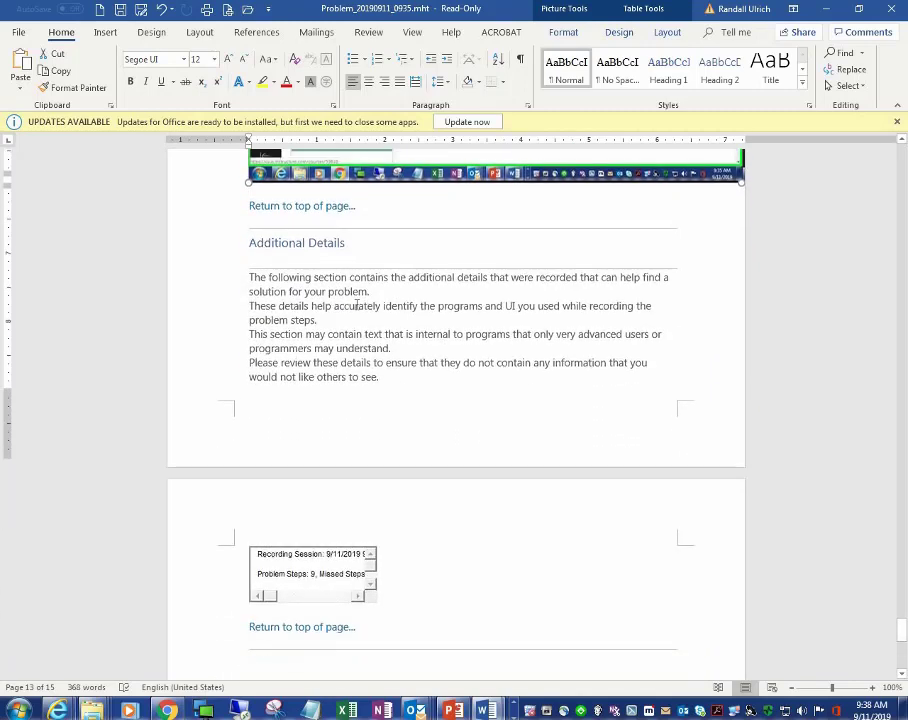
pyautogui.click(219, 201)
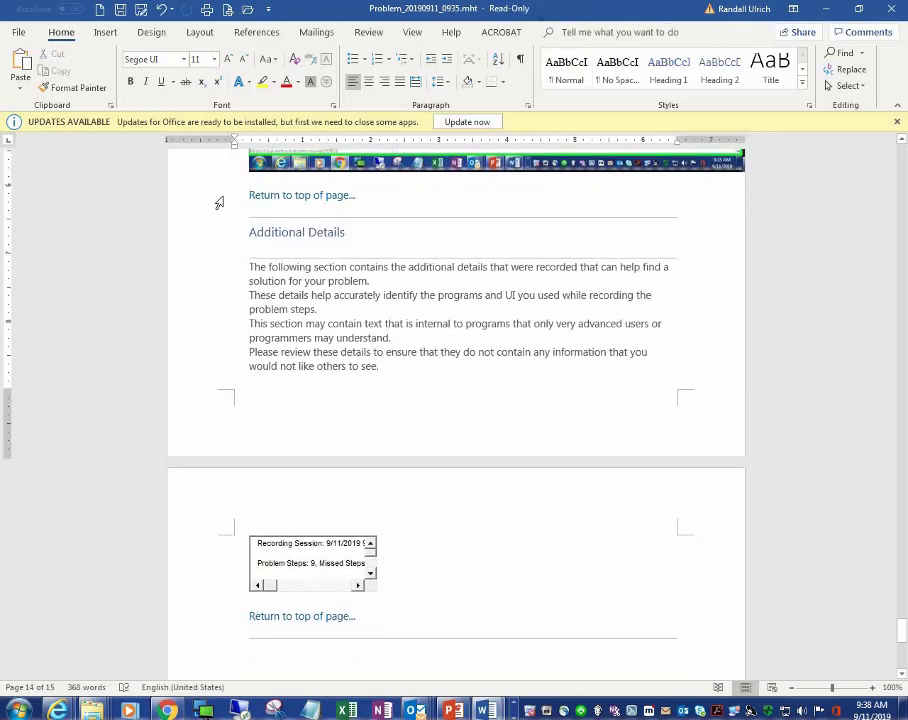
pyautogui.press('Delete')
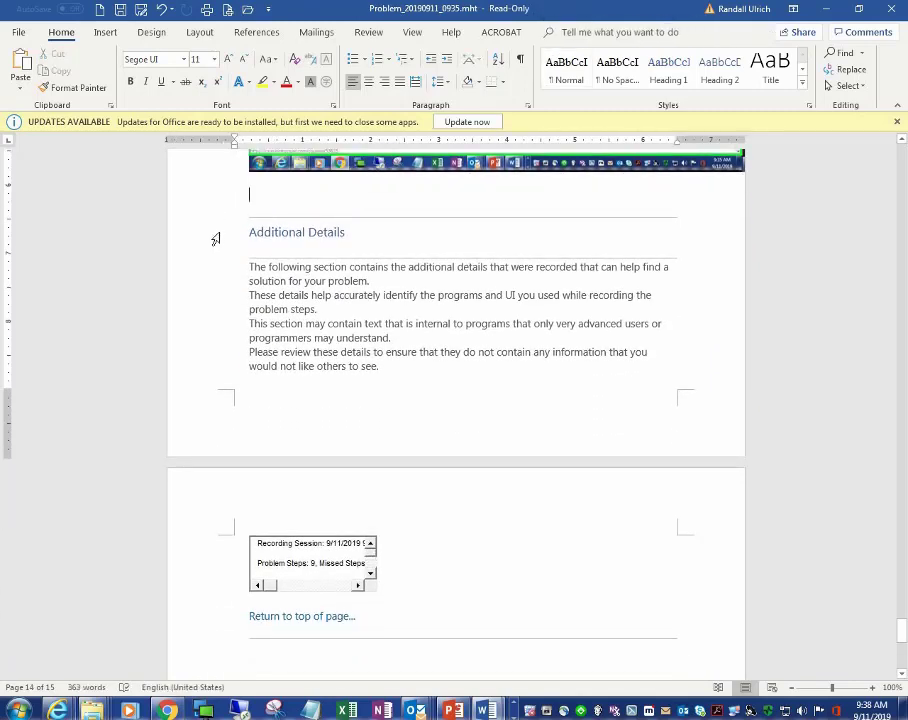
pyautogui.click(215, 239)
pyautogui.press('Delete')
pyautogui.moveTo(413, 349); pyautogui.dragTo(232, 232)
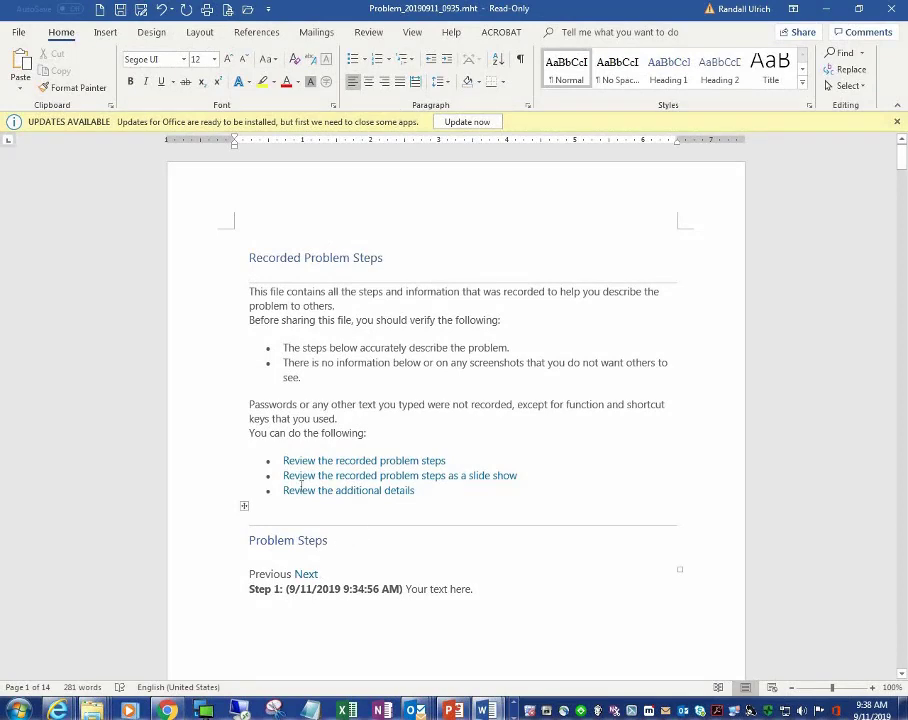
# Delete the report's introduction, the Problem Steps heading and the "Previous Next" line above the Step 1 caption.
pyautogui.moveTo(249, 589); pyautogui.dragTo(176, 320)
pyautogui.press('Delete')
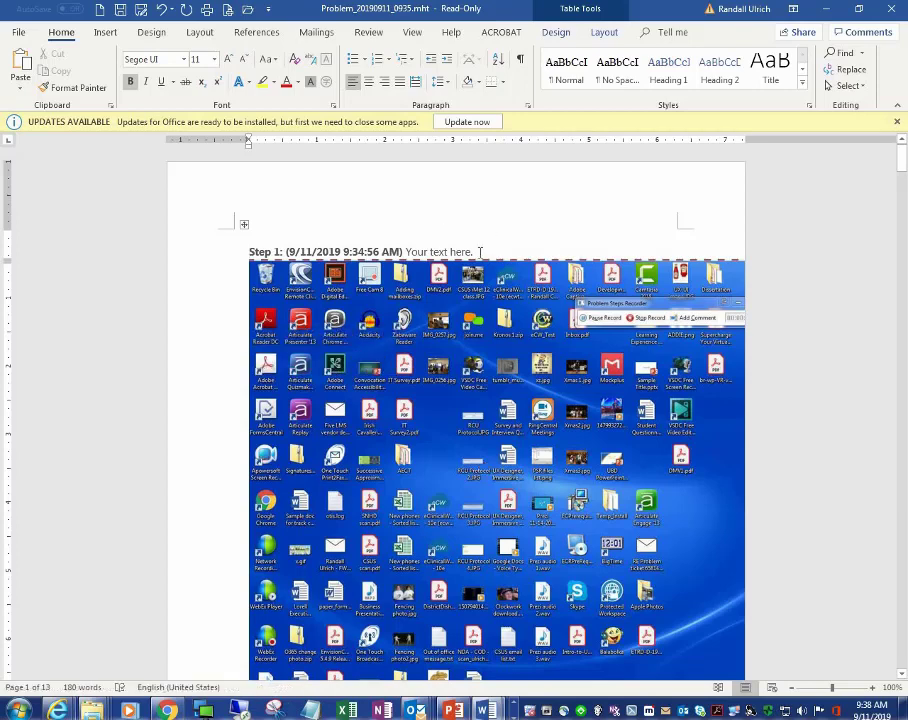
# Select the description "Your text here." in the Step 1 caption for formatting.
pyautogui.click(441, 252)
pyautogui.click(443, 250)
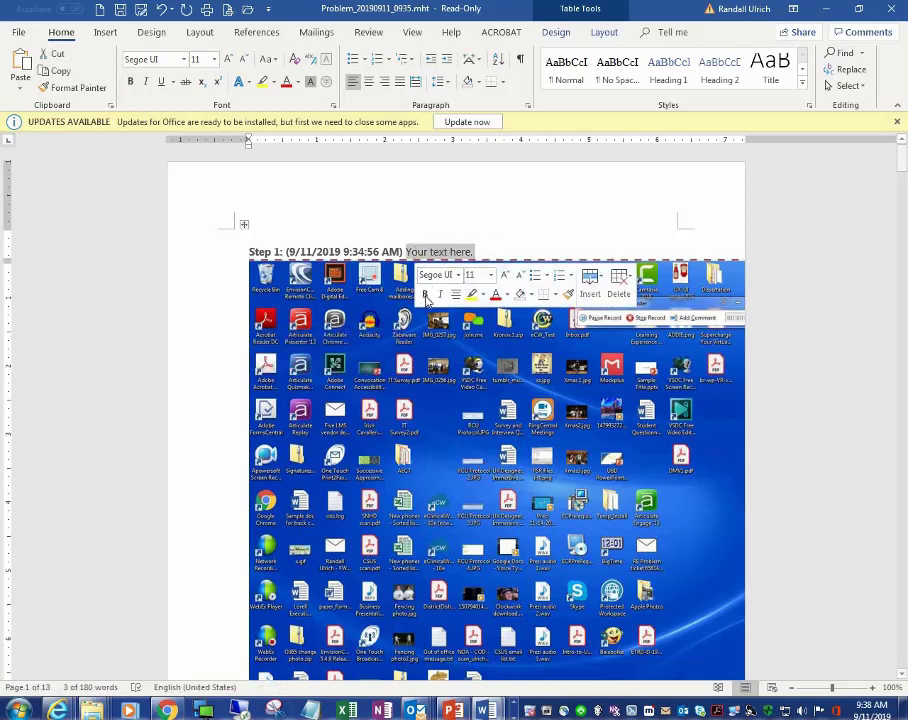